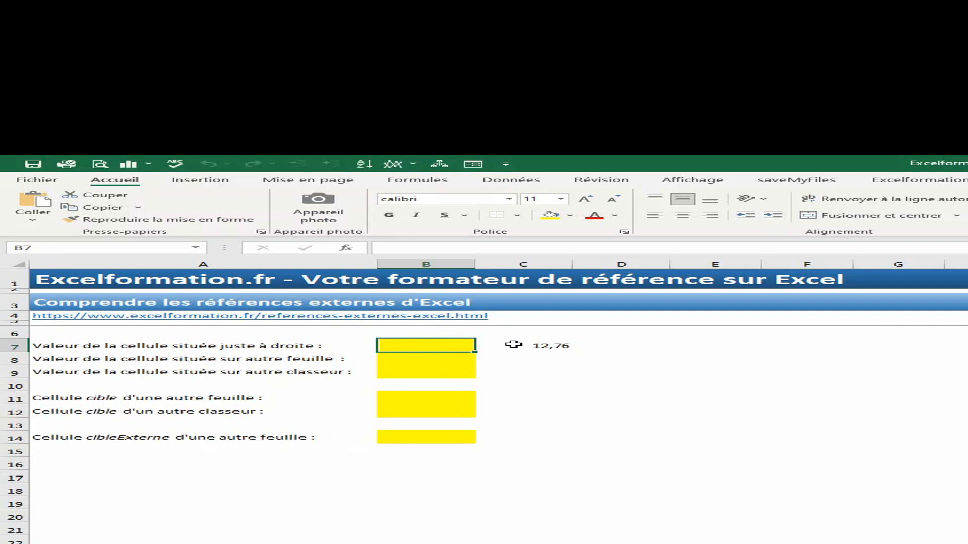
Enter the formula =C7 in cell B7 by writing out the address of the neighbouring cell.
{"action": "type", "text": "="}
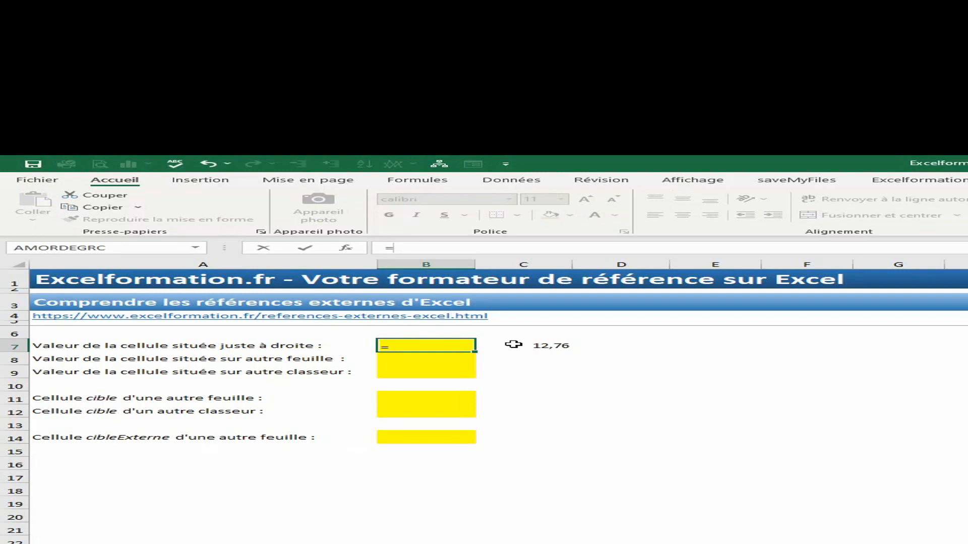
{"action": "type", "text": "c7"}
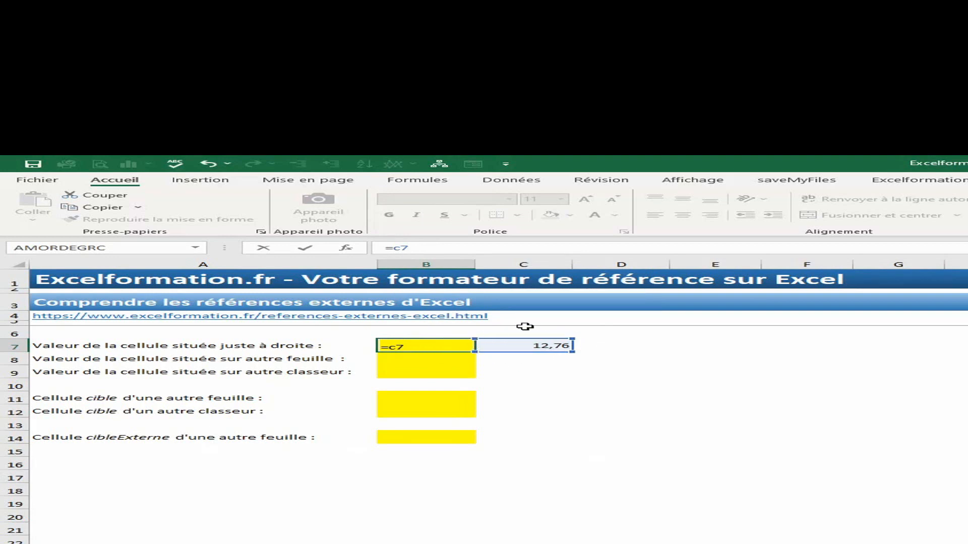
{"action": "key", "text": "Return"}
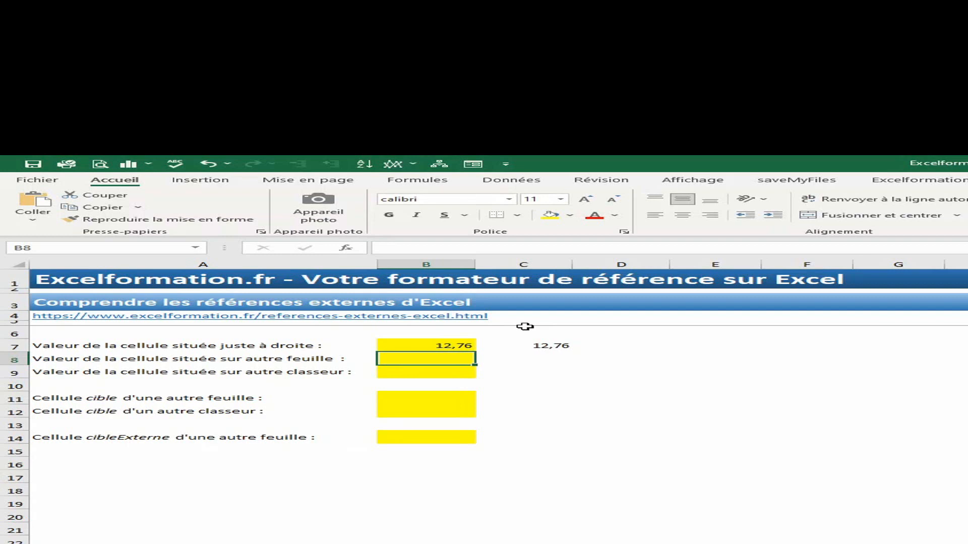
Re-enter the formula in B7, picking cell C7 directly on the sheet as its reference.
{"action": "left_click", "coordinate": [454, 344]}
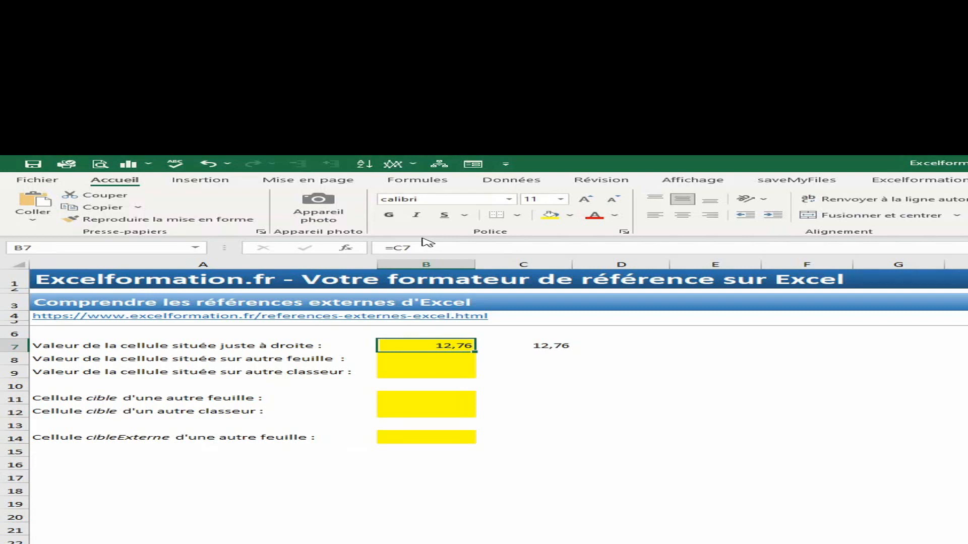
{"action": "type", "text": "="}
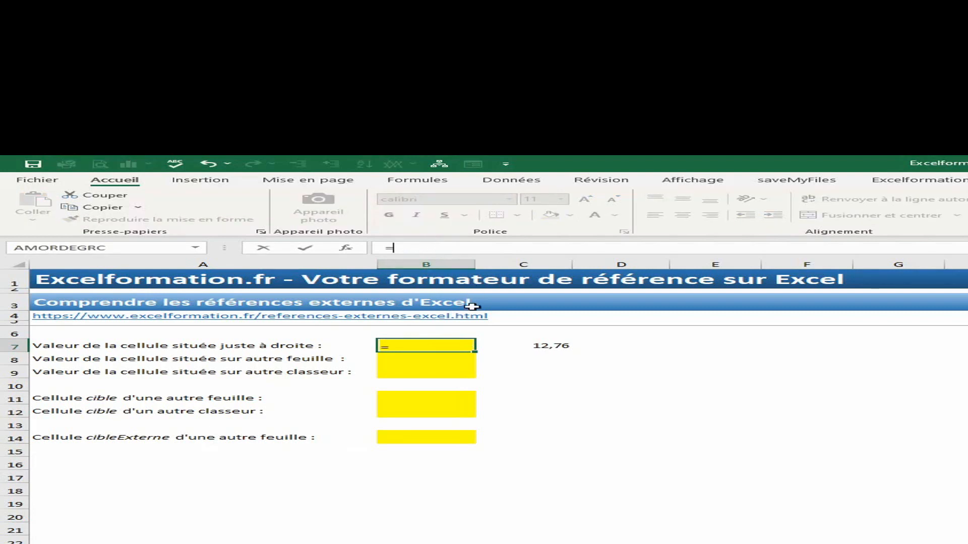
{"action": "left_click", "coordinate": [526, 347]}
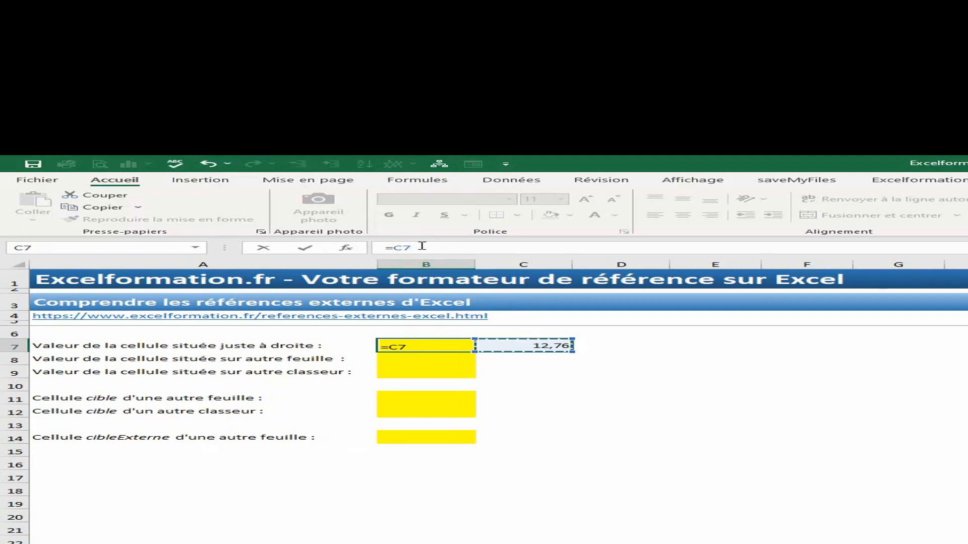
{"action": "key", "text": "Return"}
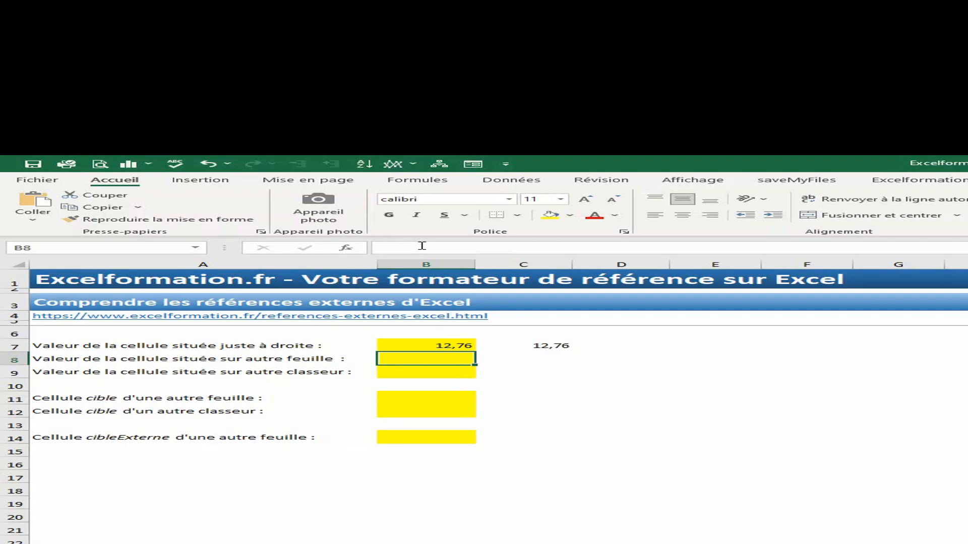
Enter a formula in B8 that references cell B1 of the Autrefeuille sheet, and select B8 to review it.
{"action": "type", "text": "="}
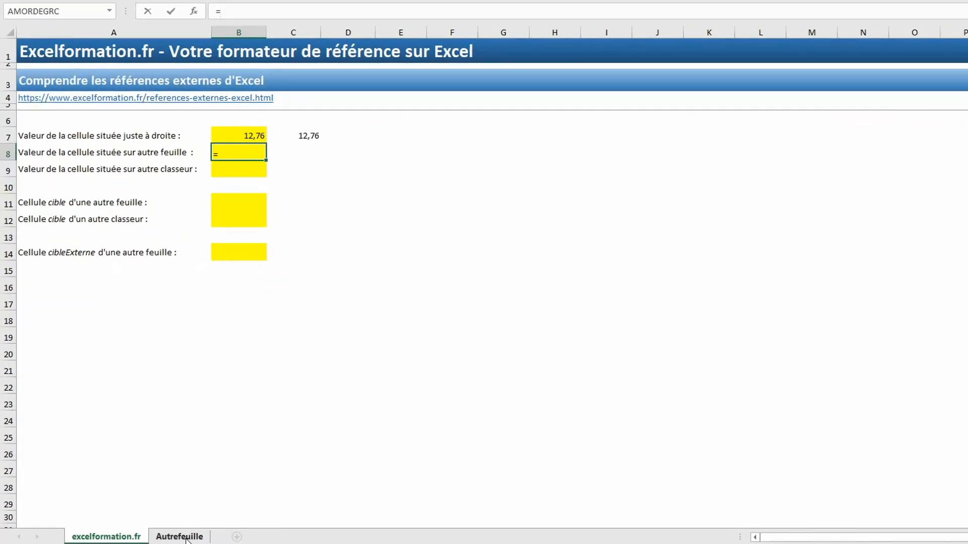
{"action": "left_click", "coordinate": [186, 538]}
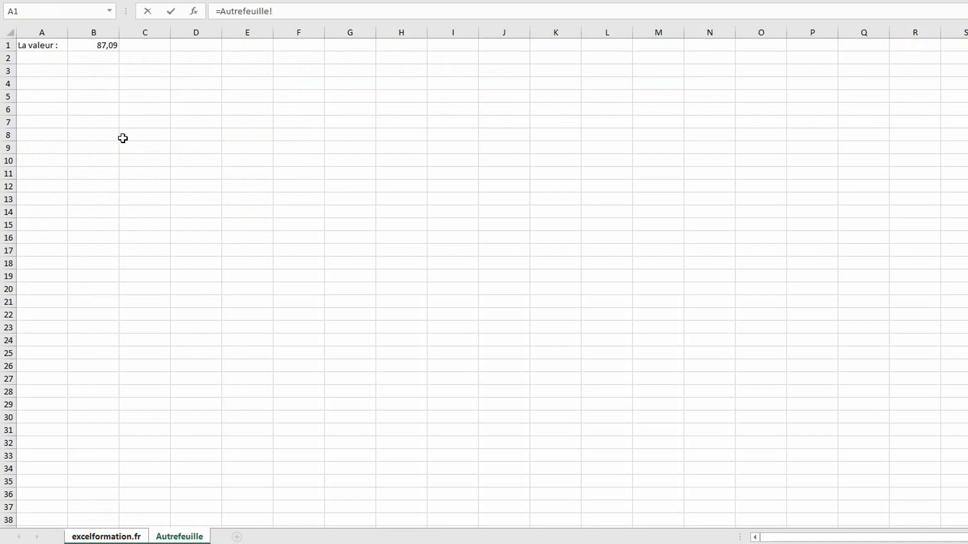
{"action": "left_click", "coordinate": [94, 45]}
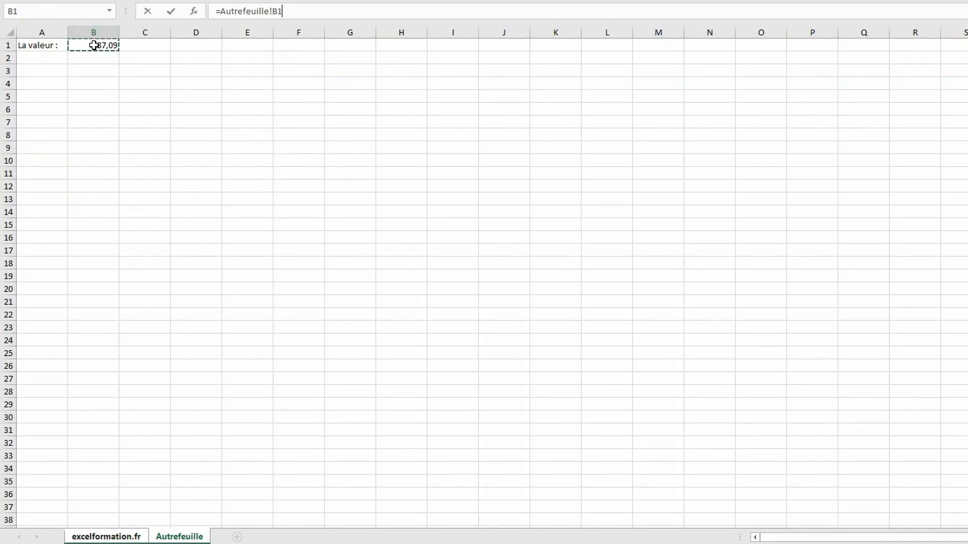
{"action": "key", "text": "Return"}
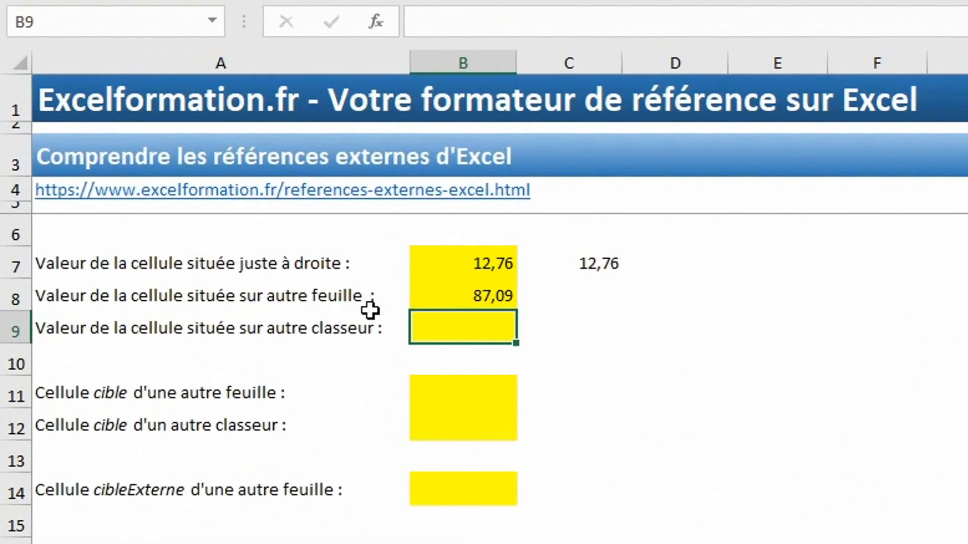
{"action": "left_click", "coordinate": [491, 293]}
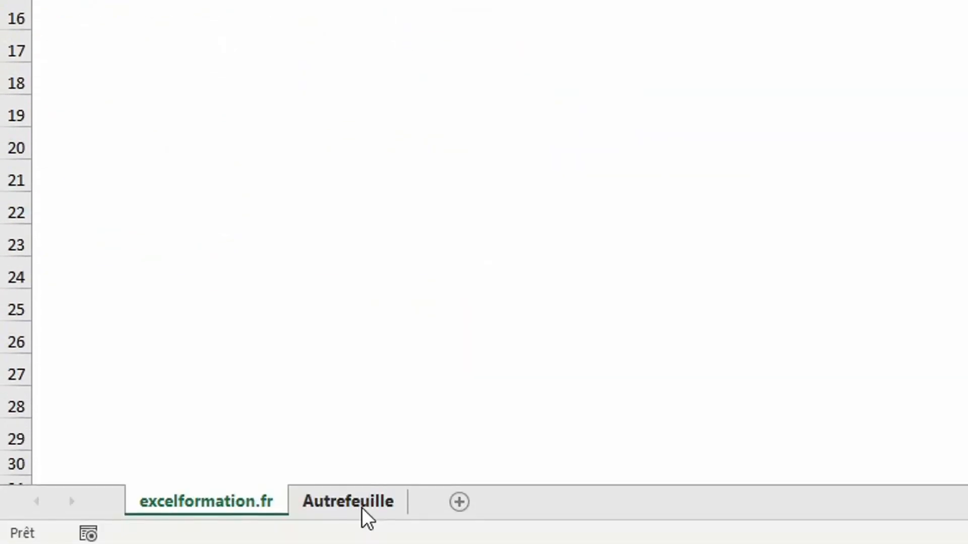
Rename the Autrefeuille sheet as "Autre feuille" and return to the excelformation.fr sheet to check the B8 formula.
{"action": "double_click", "coordinate": [362, 507]}
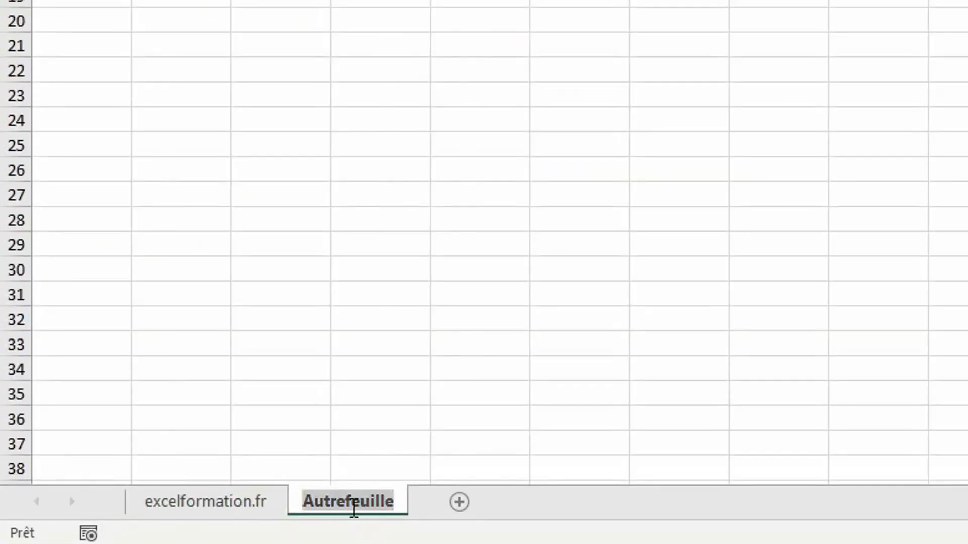
{"action": "left_click", "coordinate": [350, 504]}
{"action": "key", "text": "Return"}
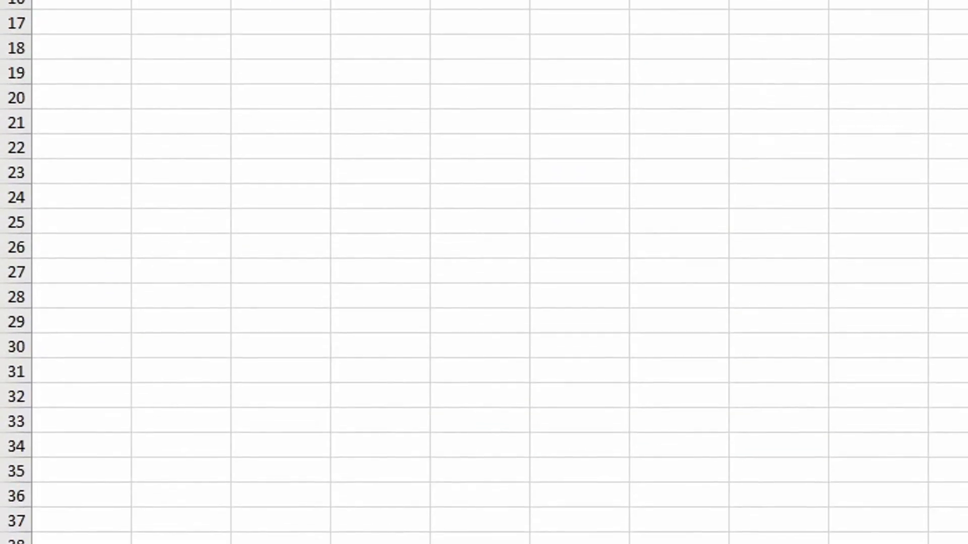
{"action": "left_click", "coordinate": [217, 502]}
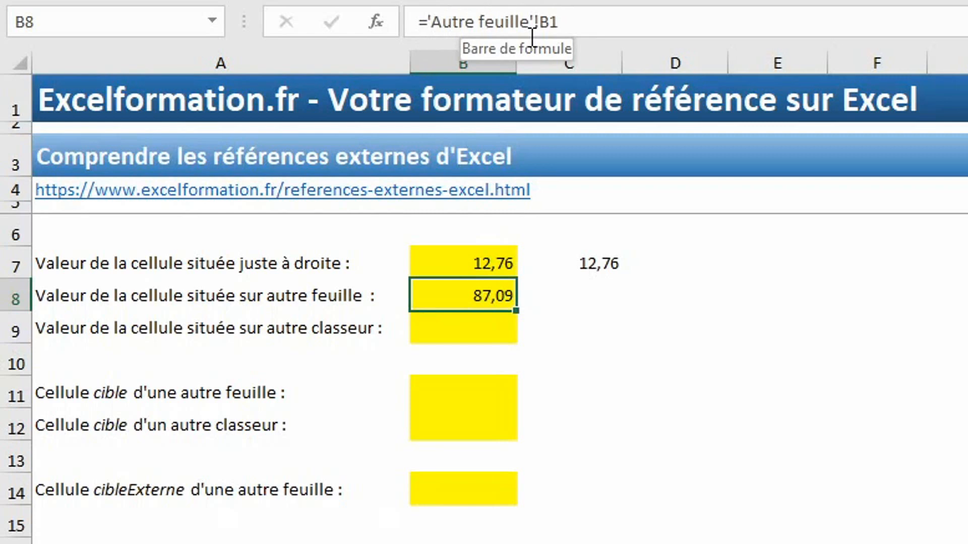
Enter a formula in B9 that references cell A7 of the open "Autre classeur" workbook.
{"action": "key", "text": "Return"}
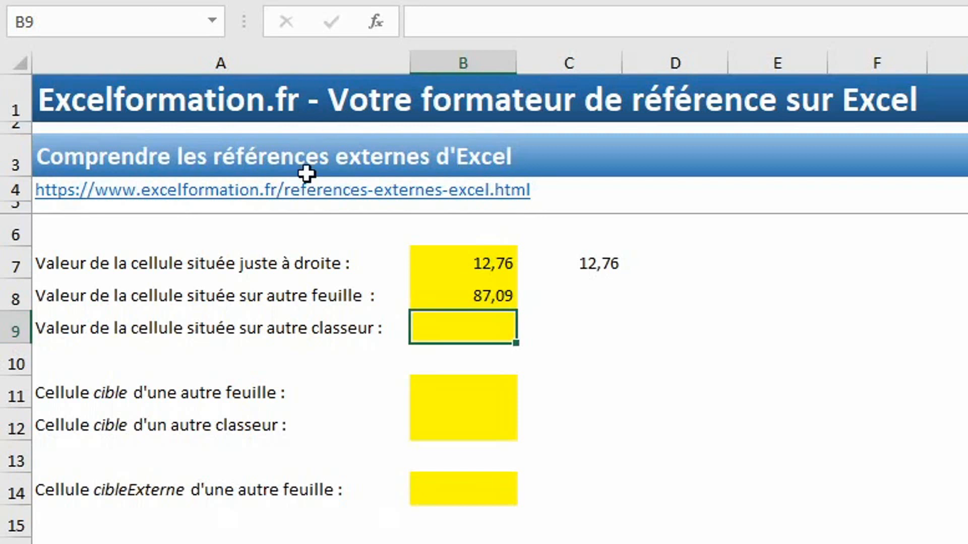
{"action": "type", "text": "="}
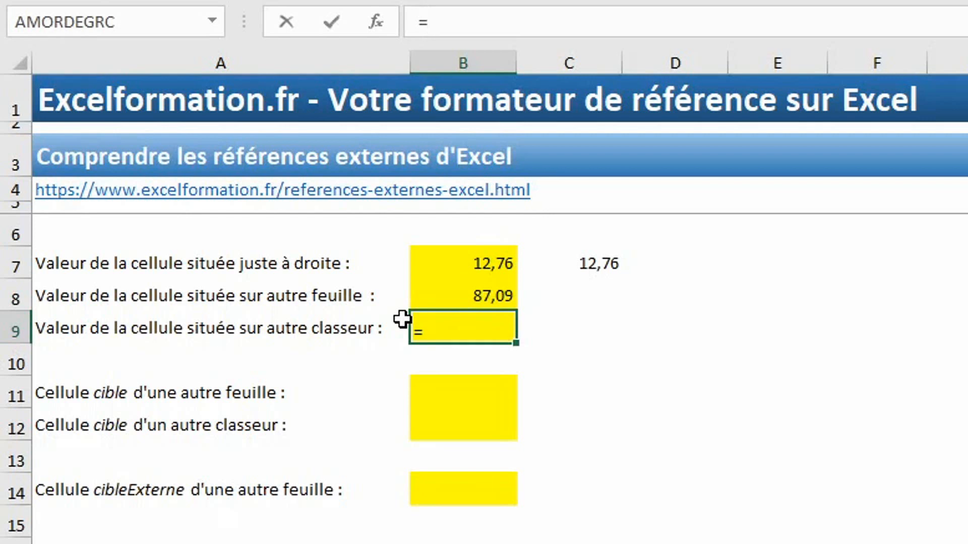
{"action": "key", "text": "ctrl+Tab"}
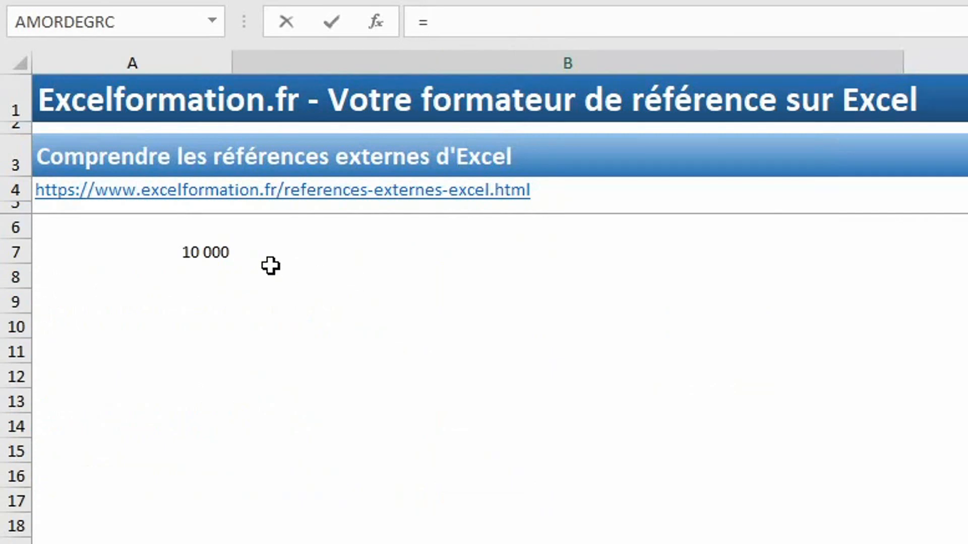
{"action": "left_click", "coordinate": [209, 251]}
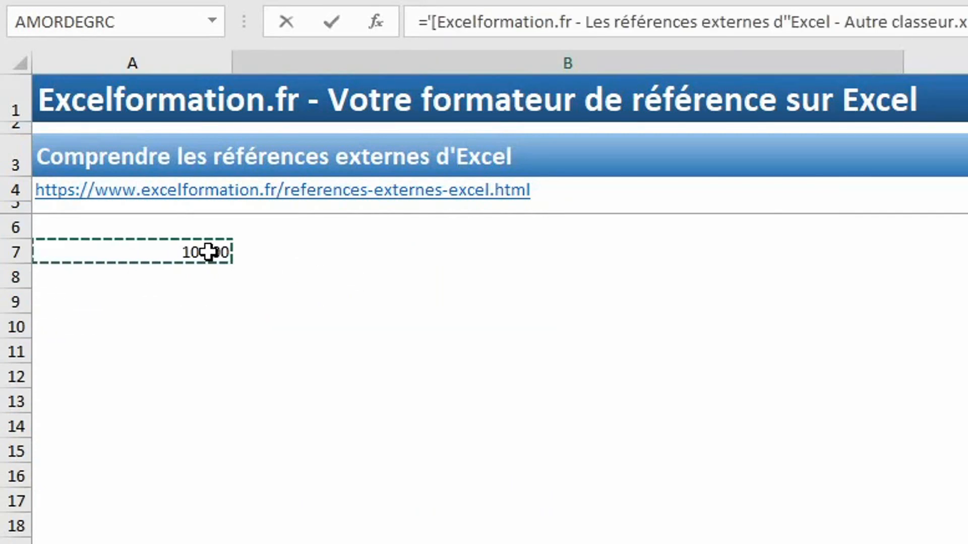
{"action": "key", "text": "ctrl+Tab"}
{"action": "key", "text": "Return"}
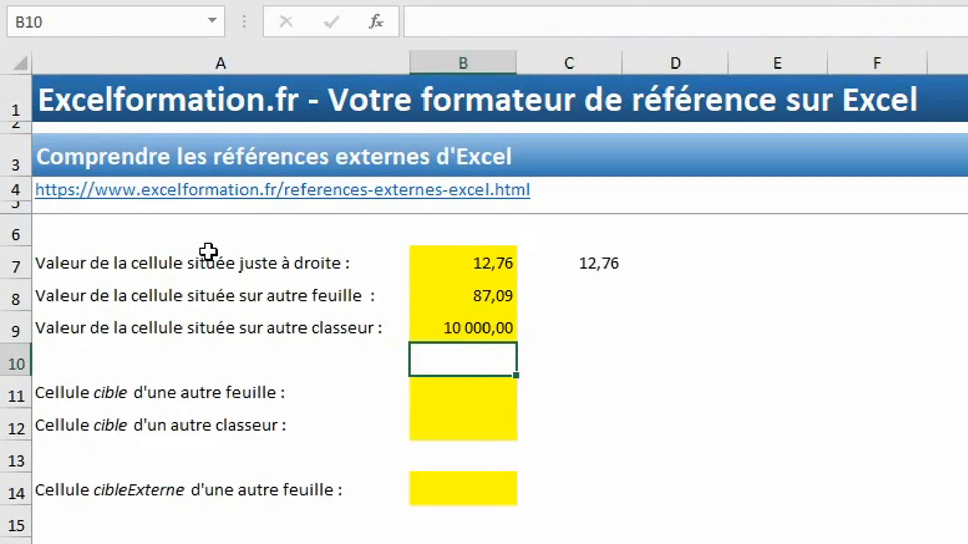
Convert the absolute reference $A$7 in the B9 external formula to the fully relative reference A7.
{"action": "left_click", "coordinate": [444, 330]}
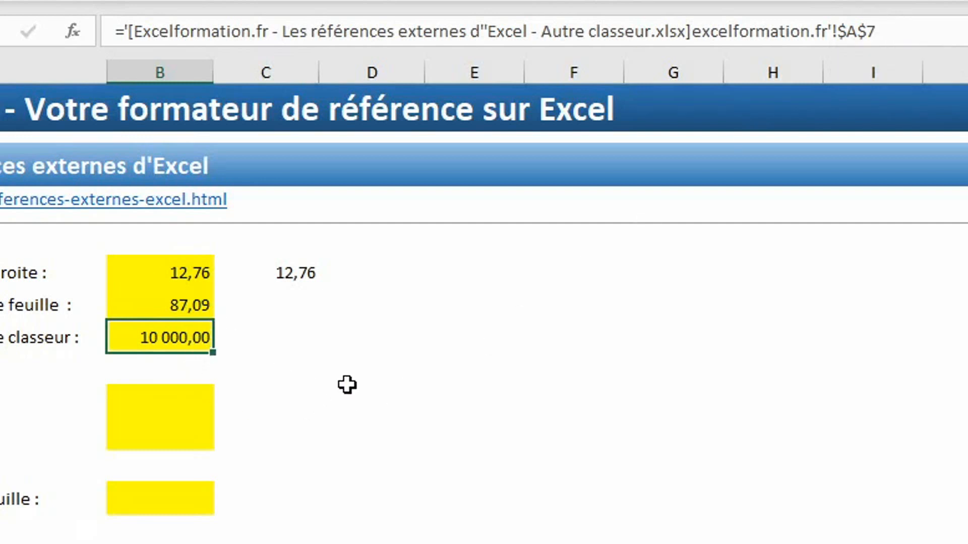
{"action": "left_click", "coordinate": [866, 32]}
{"action": "key", "text": "F4"}
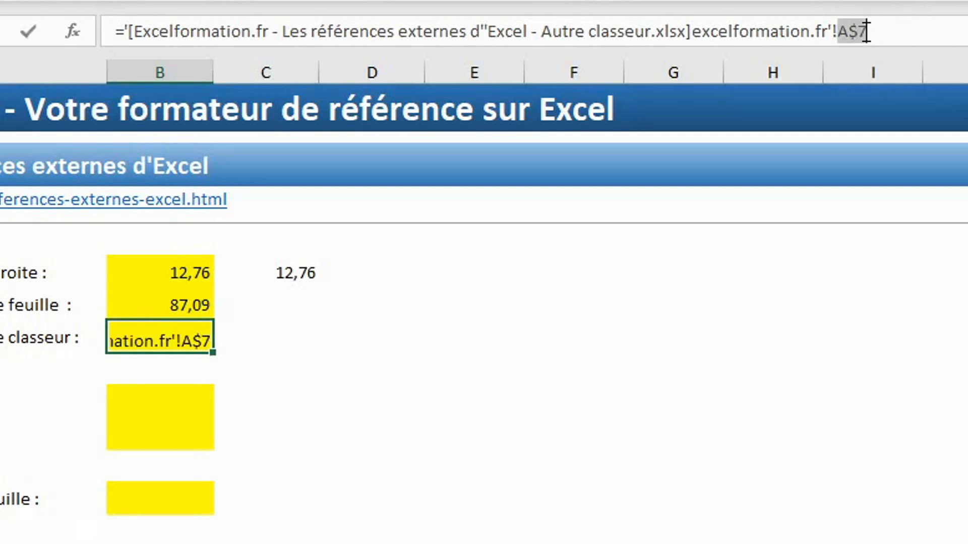
{"action": "key", "text": "F4"}
{"action": "key", "text": "F4"}
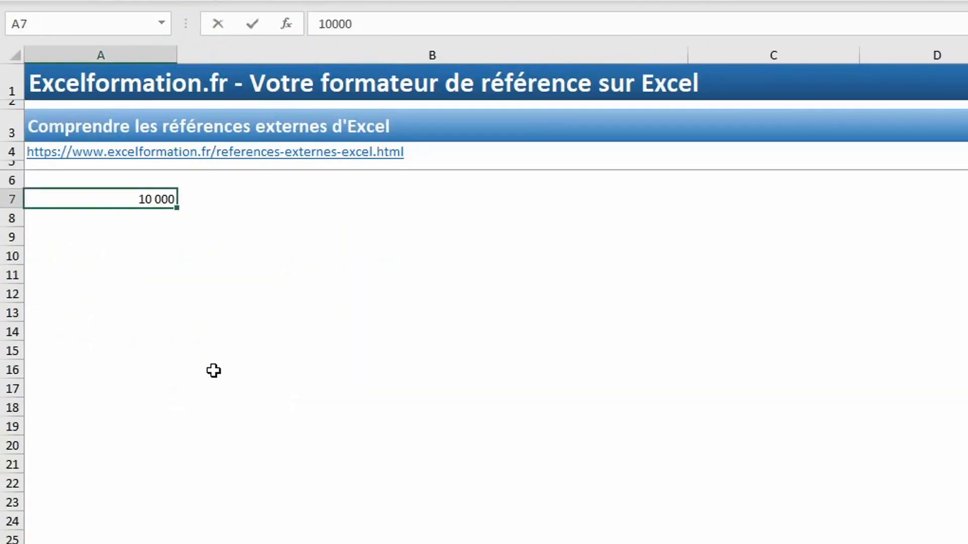
Set cell A7 of the "Autre classeur" workbook to 15000 and return to the main workbook.
{"action": "type", "text": "15000"}
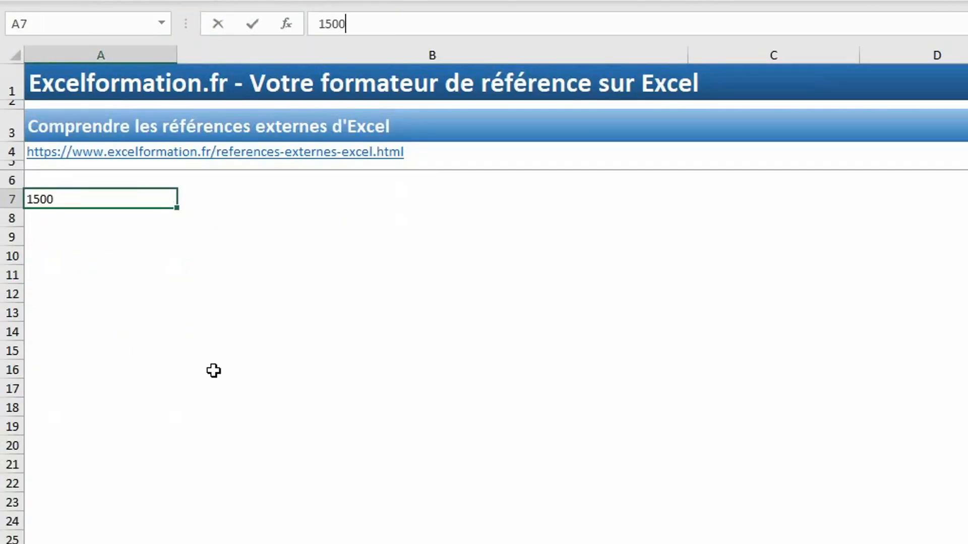
{"action": "key", "text": "Return"}
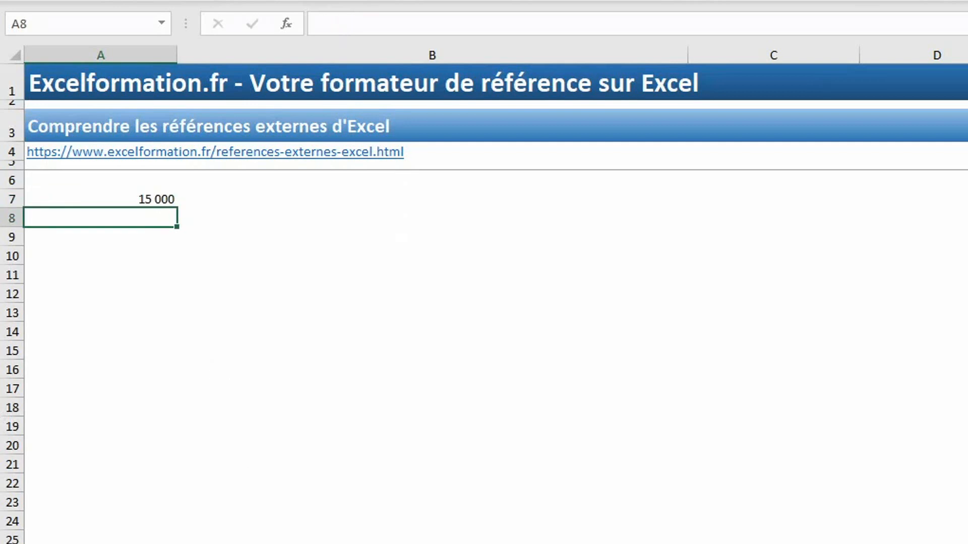
{"action": "key", "text": "alt+Tab"}
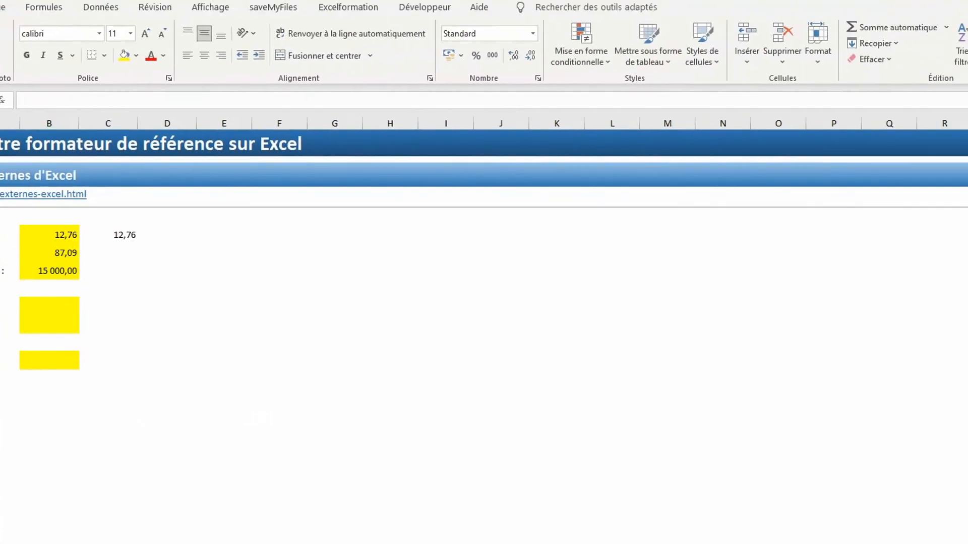
Close the "Autre classeur" workbook and select B9 in the main workbook to inspect the file path in its formula.
{"action": "left_click", "coordinate": [894, 10]}
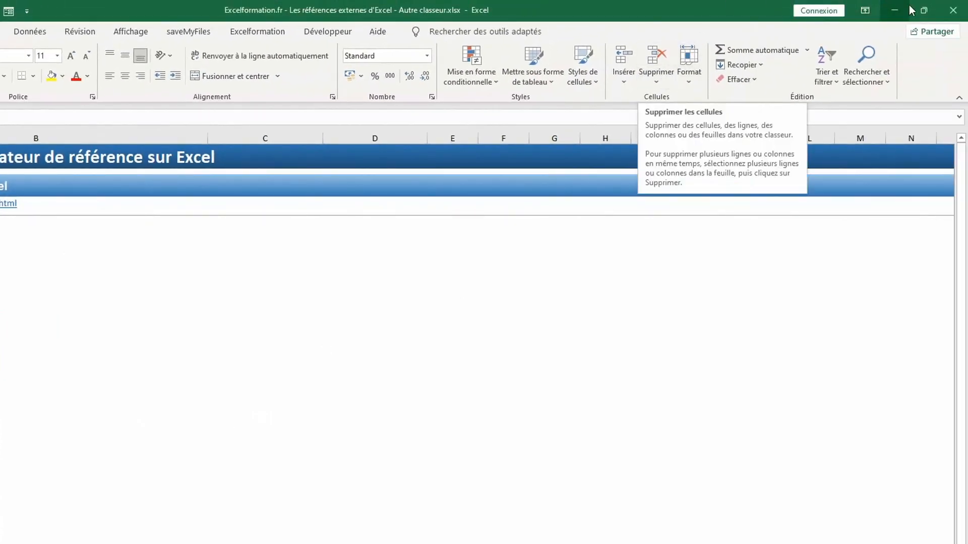
{"action": "left_click", "coordinate": [956, 11]}
{"action": "key", "text": "Return"}
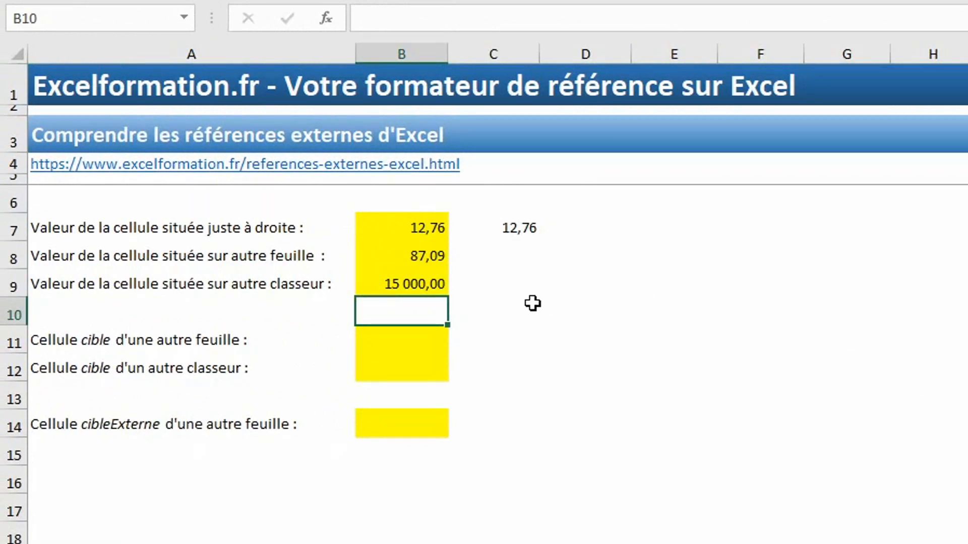
{"action": "left_click", "coordinate": [423, 280]}
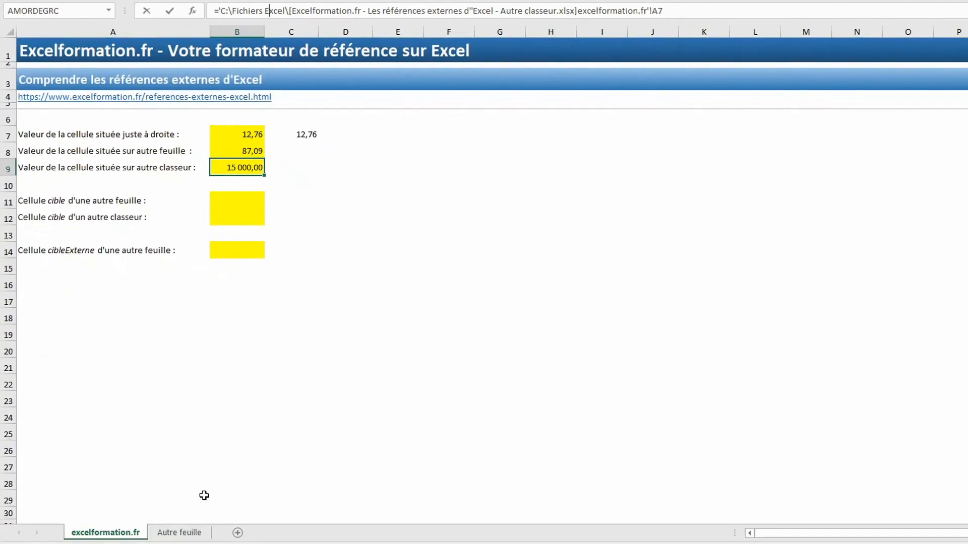
Name cell B1 of the "Autre feuille" sheet cible and return to the excelformation.fr sheet.
{"action": "left_click", "coordinate": [181, 533]}
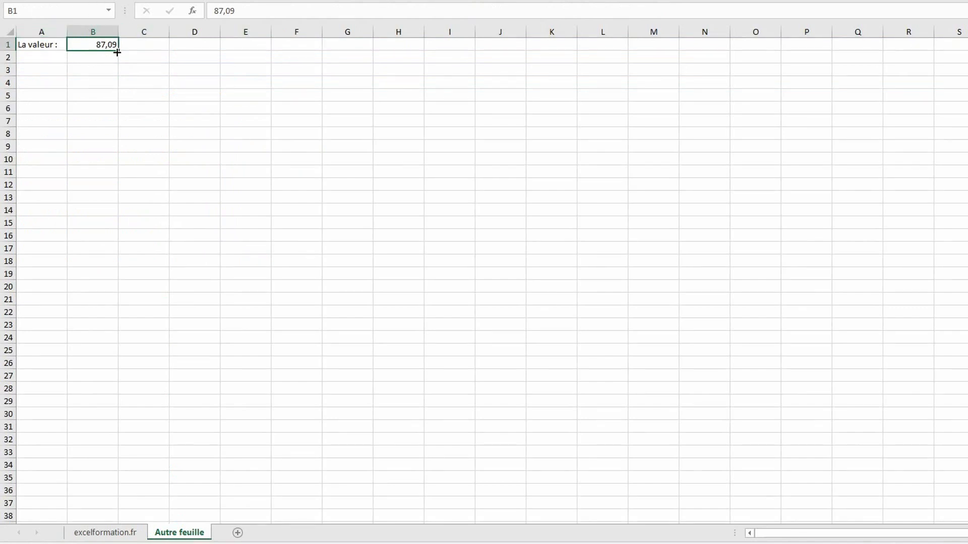
{"action": "left_click", "coordinate": [50, 14]}
{"action": "type", "text": "cible"}
{"action": "key", "text": "Return"}
{"action": "left_click", "coordinate": [112, 533]}
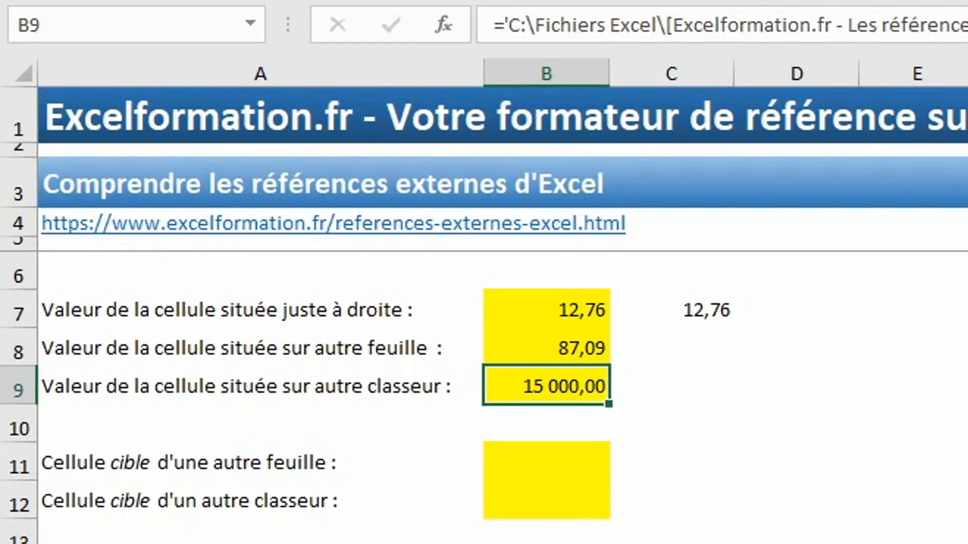
Begin a formula in cell B11, beside the label for the cible cell of another sheet.
{"action": "left_click", "coordinate": [549, 465]}
{"action": "type", "text": "="}
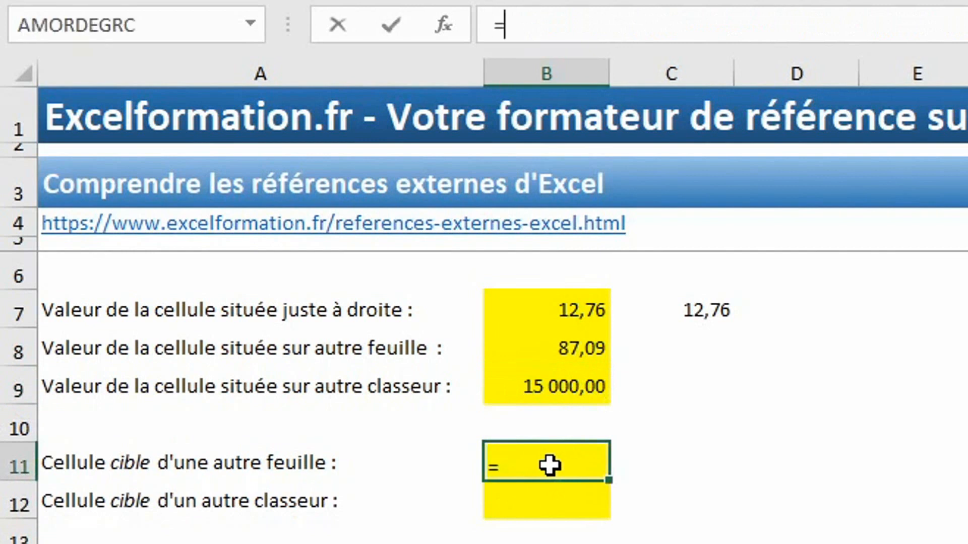
{"action": "type", "text": "cible"}
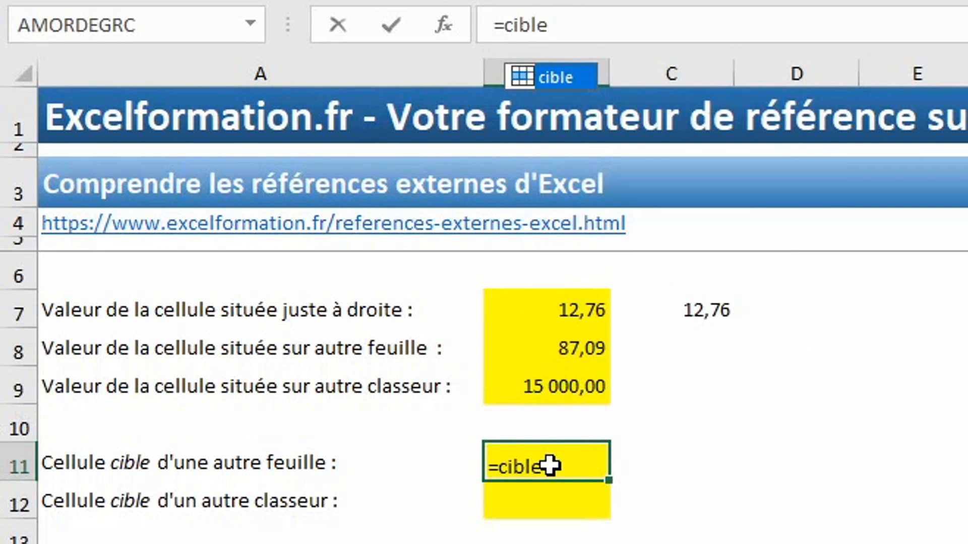
{"action": "key", "text": "BackSpace"}
{"action": "key", "text": "BackSpace"}
{"action": "key", "text": "BackSpace"}
{"action": "key", "text": "BackSpace"}
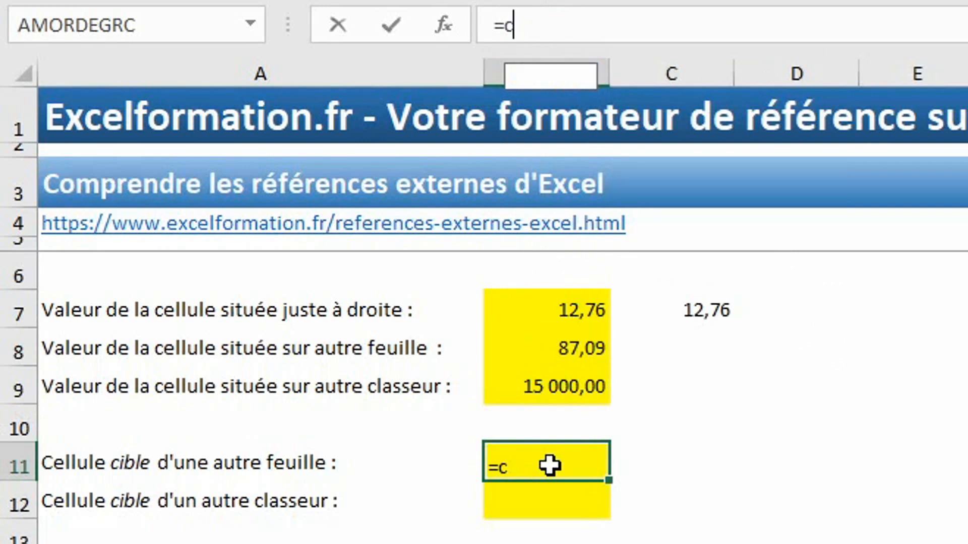
{"action": "key", "text": "BackSpace"}
Complete the formula in B11 by pasting the defined name cible, giving =cible.
{"action": "key", "text": "F3"}
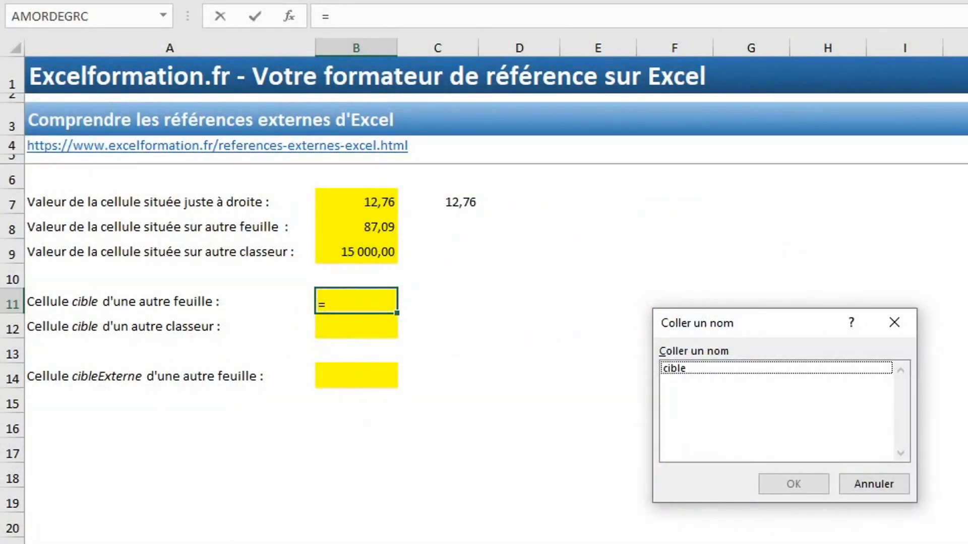
{"action": "left_click", "coordinate": [677, 368]}
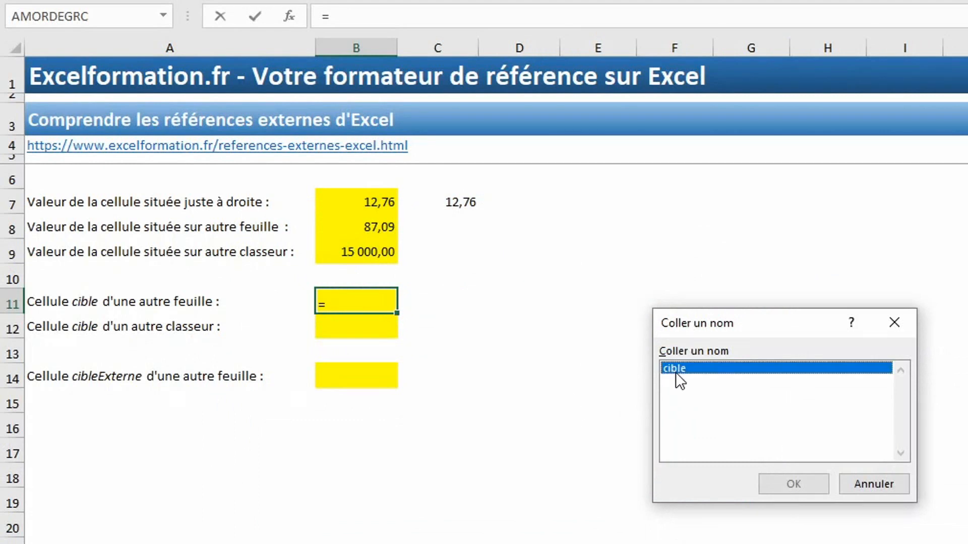
{"action": "left_click", "coordinate": [781, 481]}
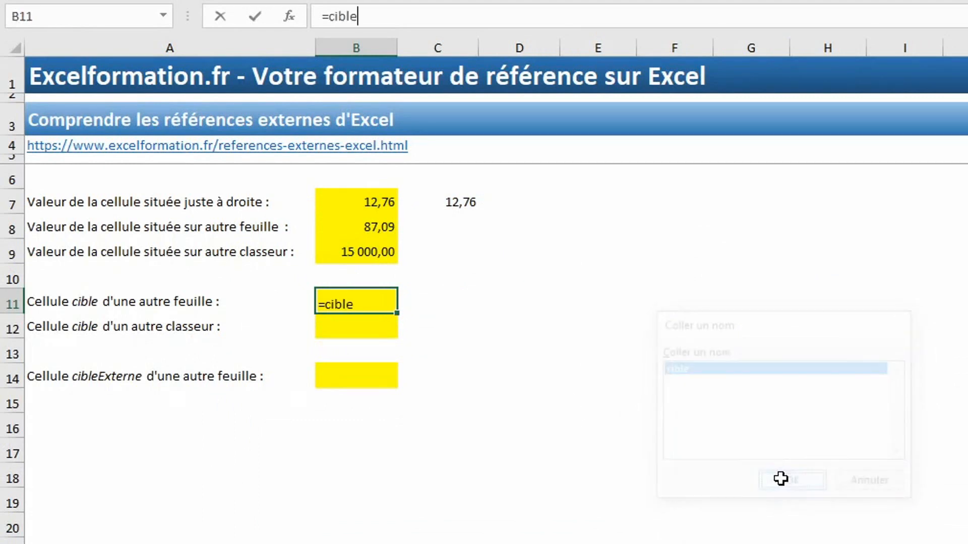
{"action": "key", "text": "Return"}
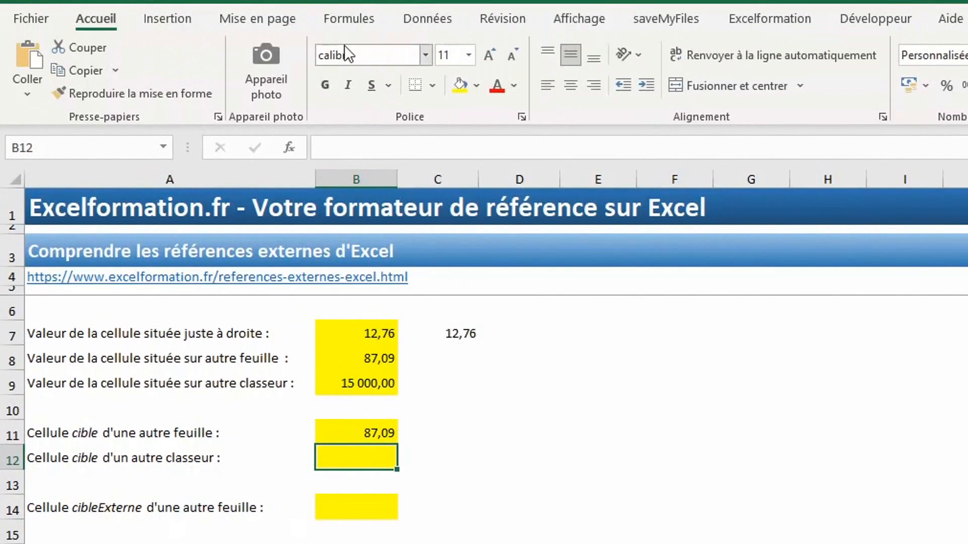
Examine the scope and reference of the name cible in the Name Manager and close it.
{"action": "left_click", "coordinate": [347, 48]}
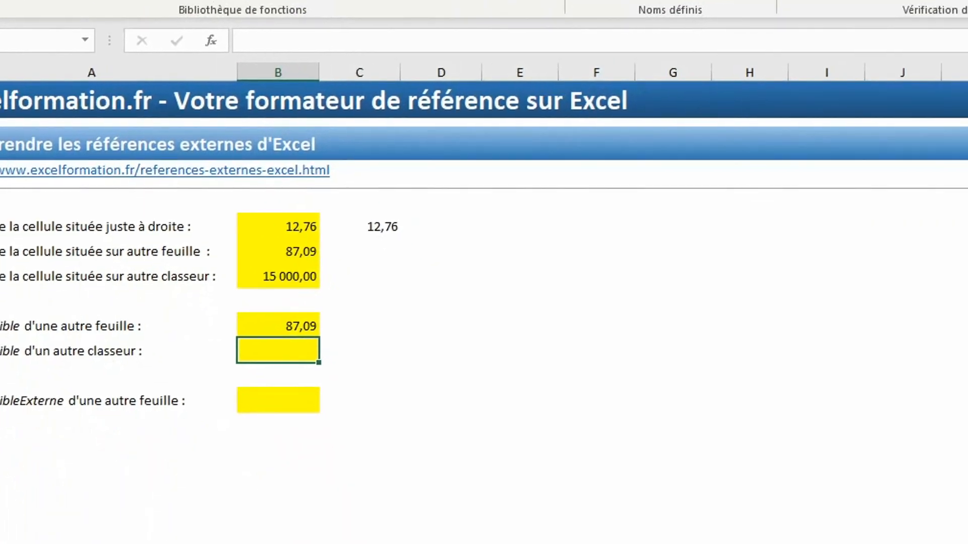
{"action": "left_click", "coordinate": [599, 1]}
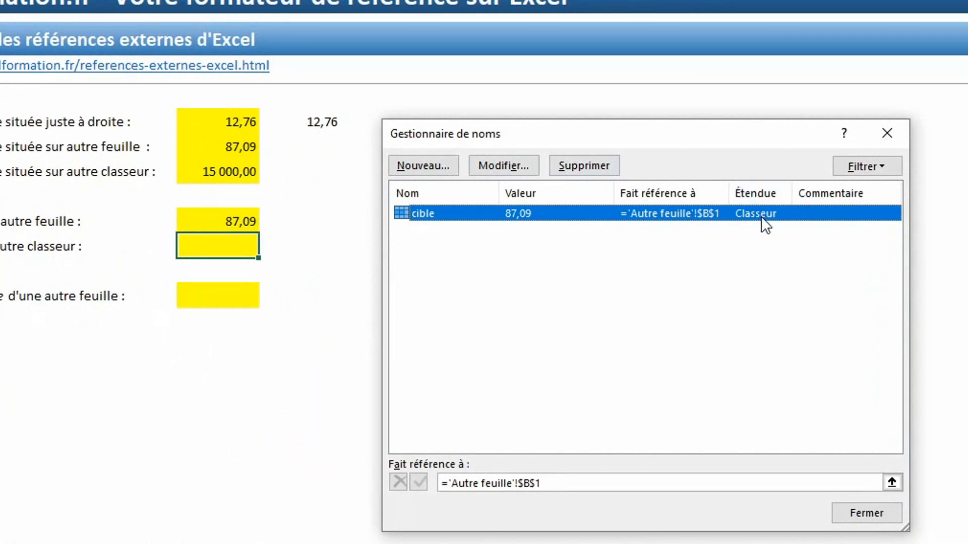
{"action": "left_click", "coordinate": [855, 515]}
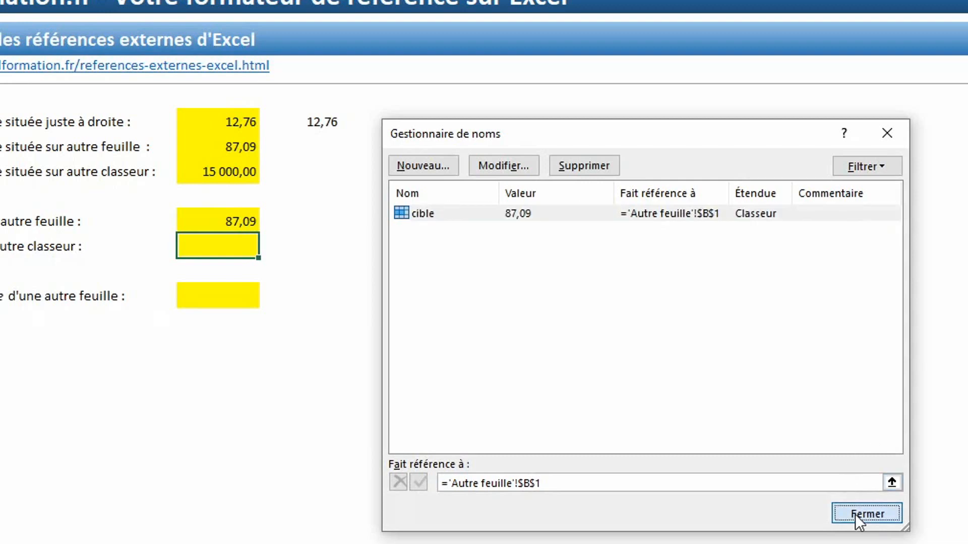
Try to assign the already used name cible to cell C7 of the excelformation.fr sheet.
{"action": "left_click", "coordinate": [321, 123]}
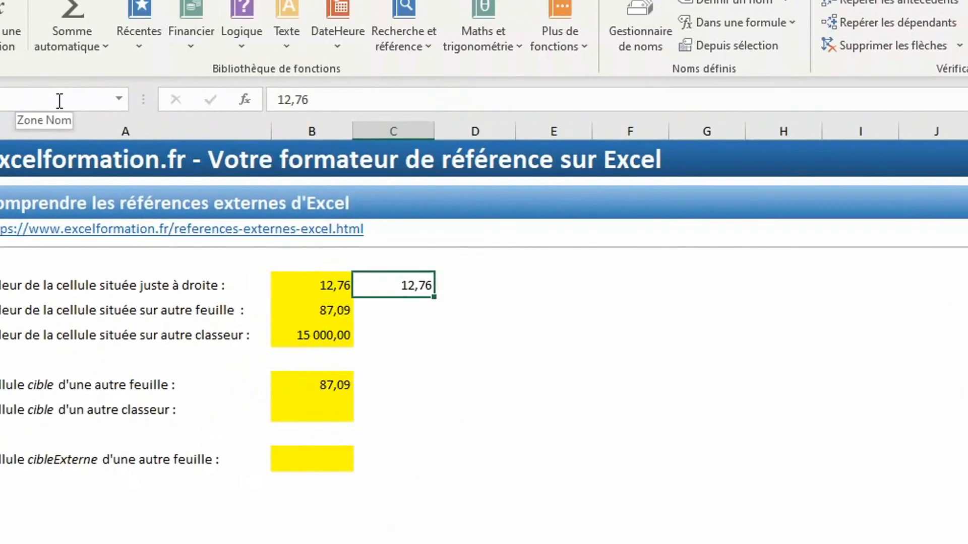
{"action": "left_click", "coordinate": [60, 101]}
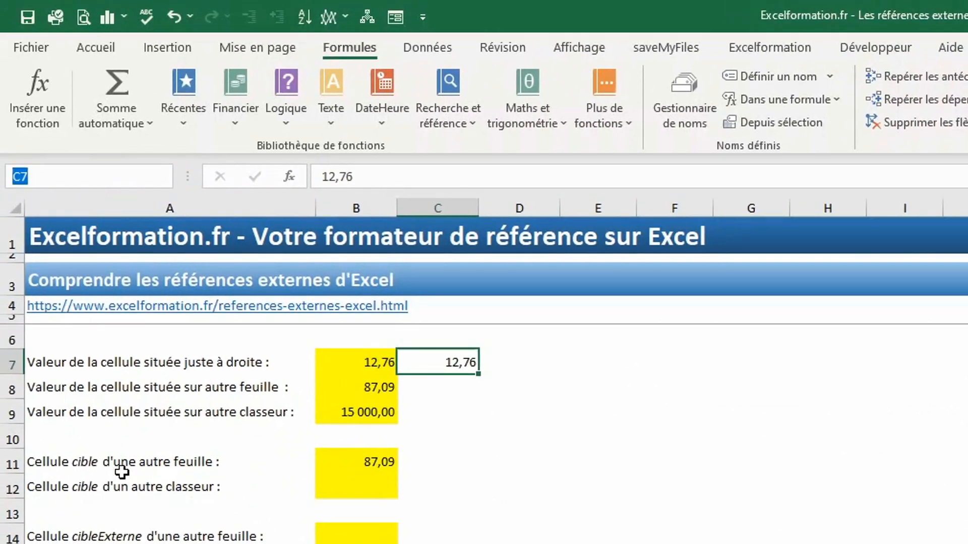
{"action": "type", "text": "cible"}
{"action": "key", "text": "Return"}
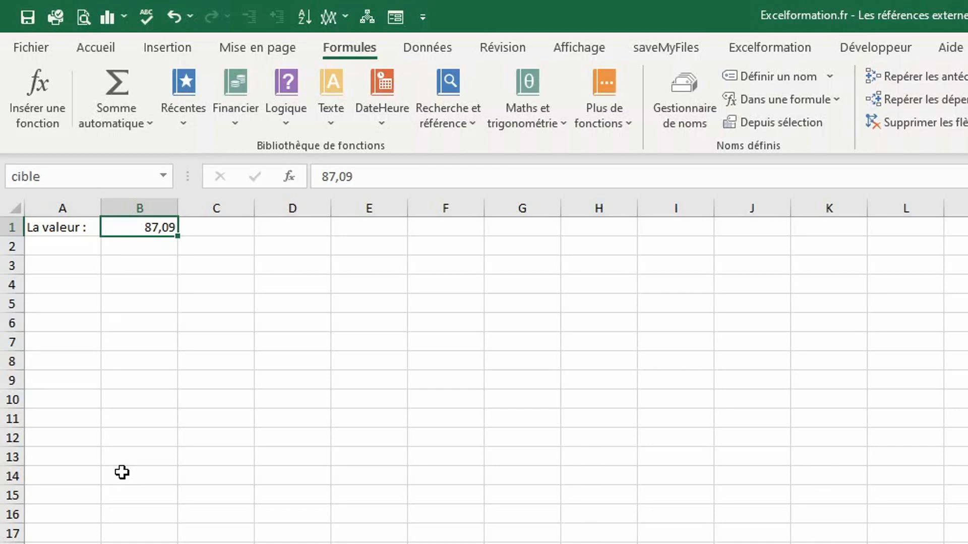
Define the name cible2 for 'Autre feuille'!$B$1 with the scope Autre feuille and widen the scope column in the Name Manager.
{"action": "left_click", "coordinate": [677, 108]}
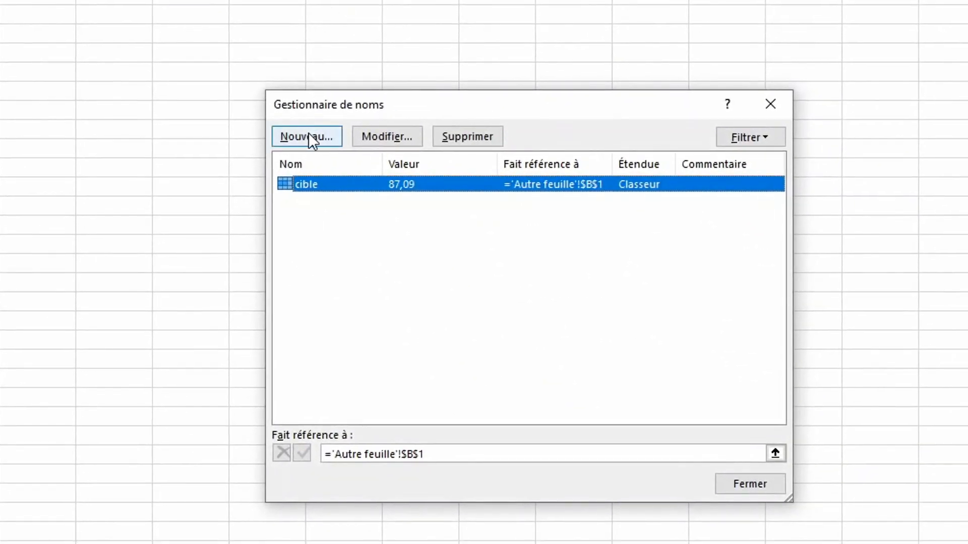
{"action": "left_click", "coordinate": [309, 134]}
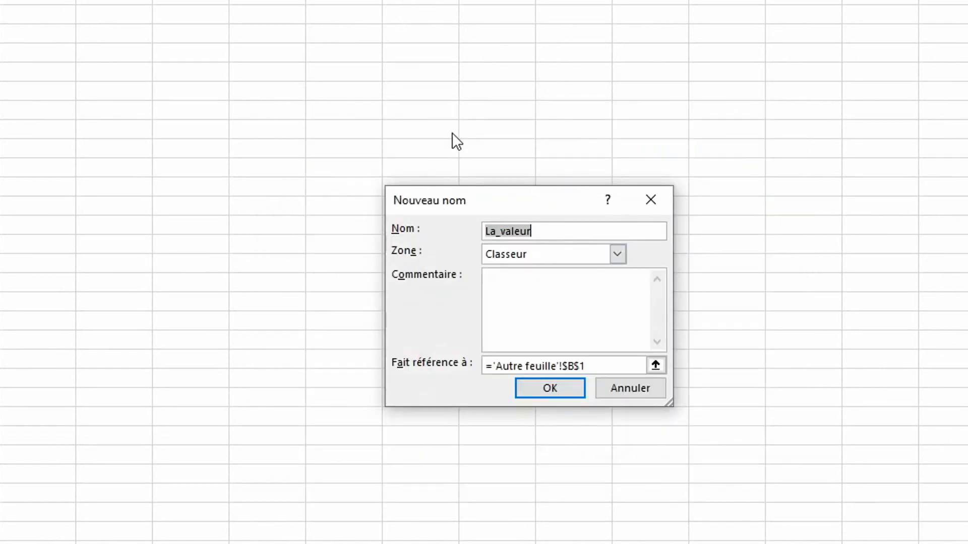
{"action": "type", "text": "cible2"}
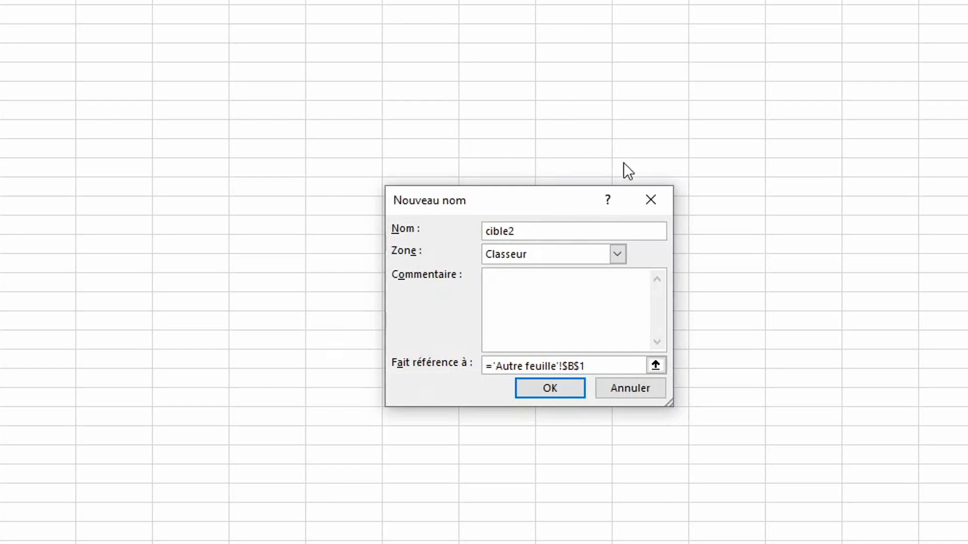
{"action": "left_click", "coordinate": [579, 251]}
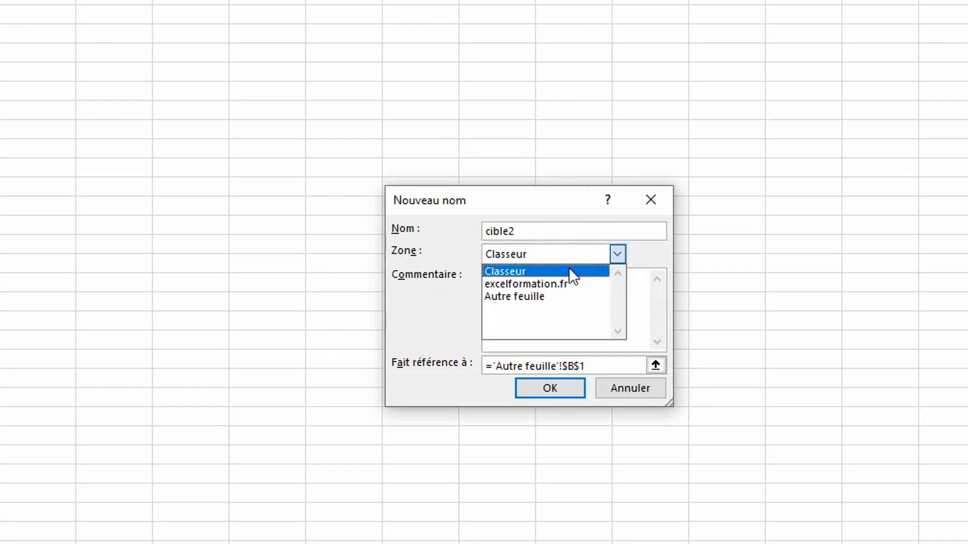
{"action": "left_click", "coordinate": [554, 299]}
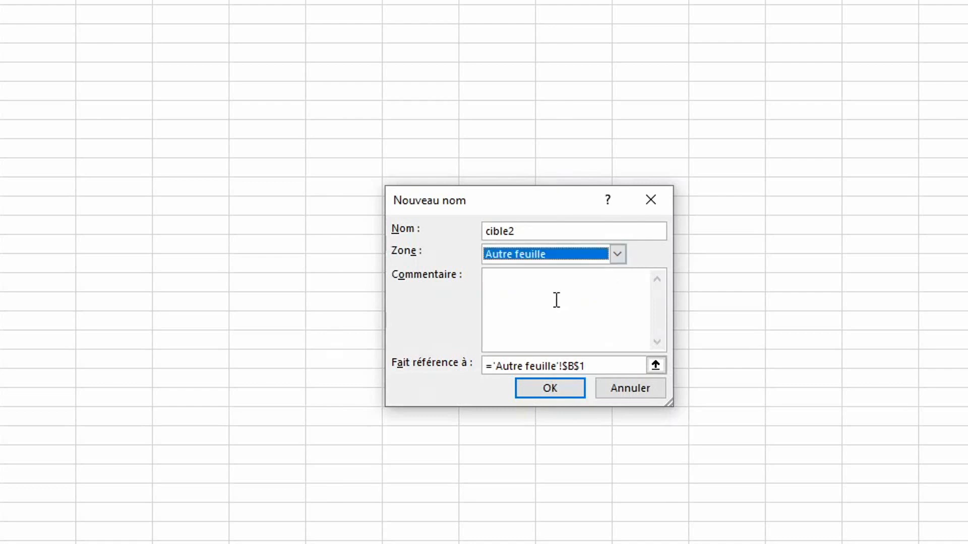
{"action": "left_click", "coordinate": [541, 386]}
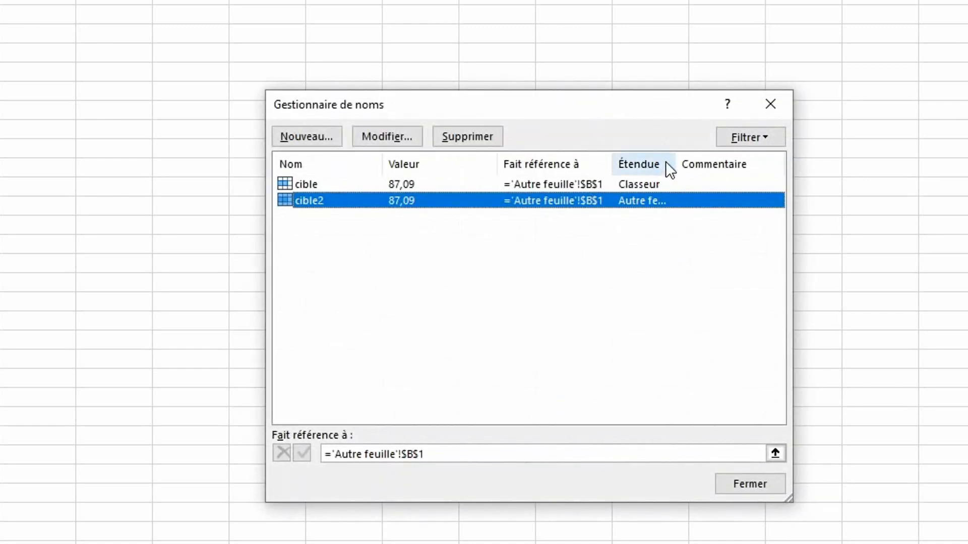
{"action": "left_click_drag", "start_coordinate": [673, 160], "coordinate": [718, 160]}
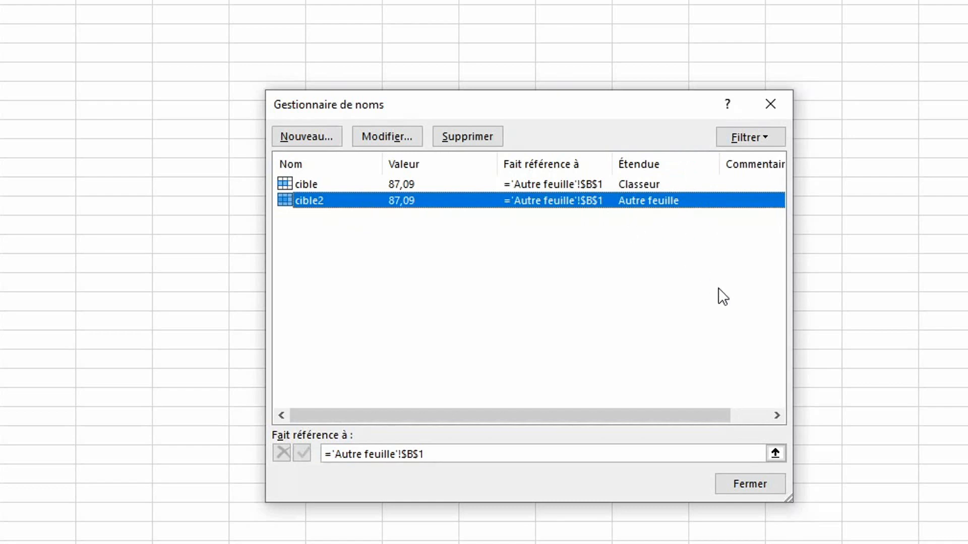
{"action": "left_click", "coordinate": [753, 483]}
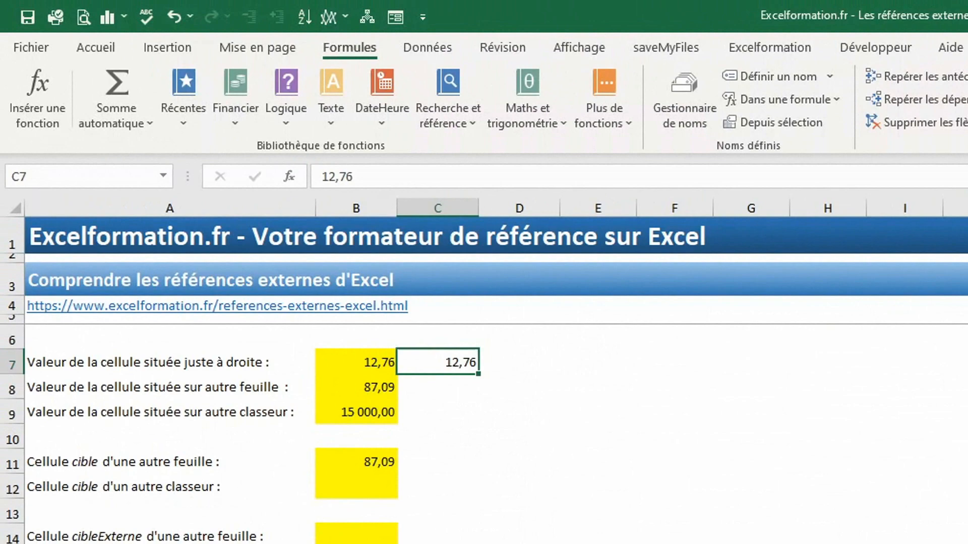
Define a second name cible2 for cell C7, scoped to the excelformation.fr sheet, and close the Name Manager.
{"action": "left_click", "coordinate": [670, 108]}
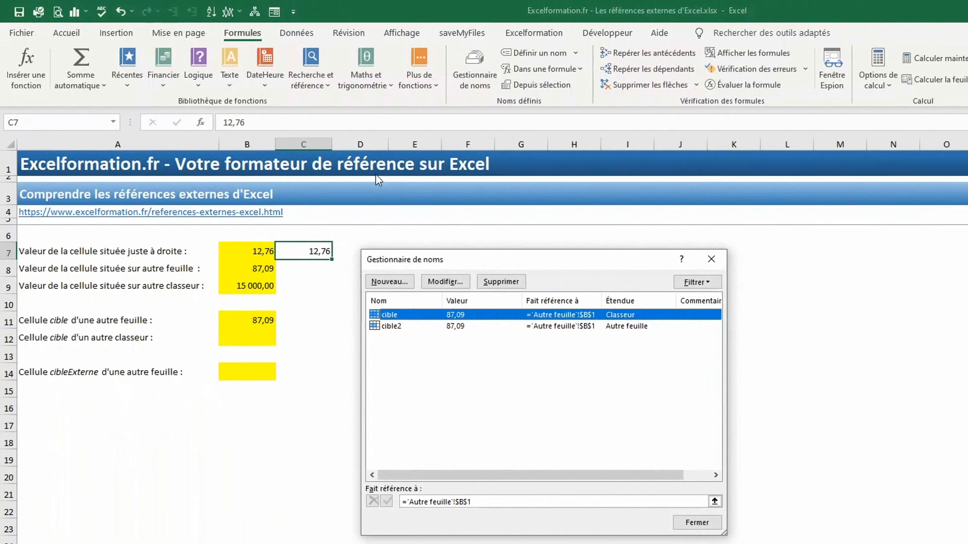
{"action": "left_click", "coordinate": [391, 281]}
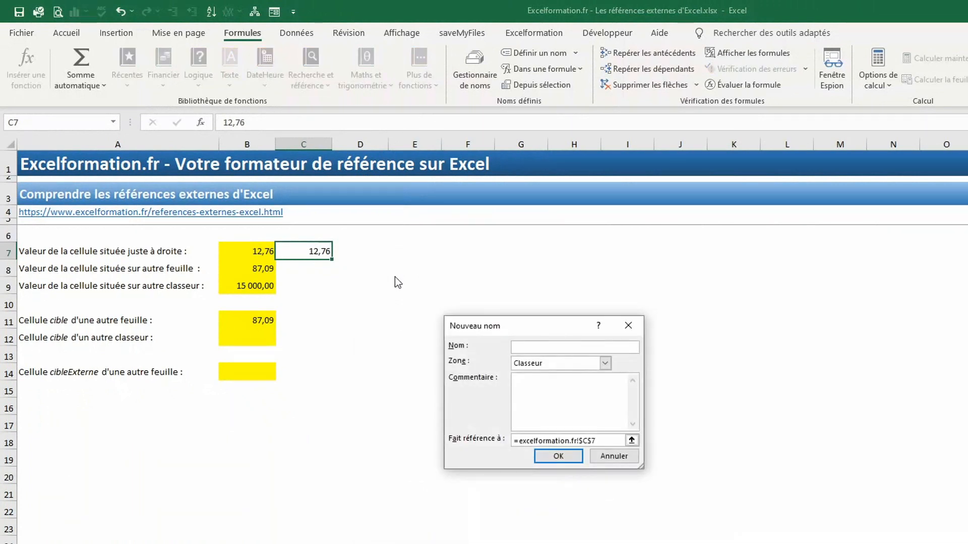
{"action": "type", "text": "cible2"}
{"action": "left_click", "coordinate": [526, 367]}
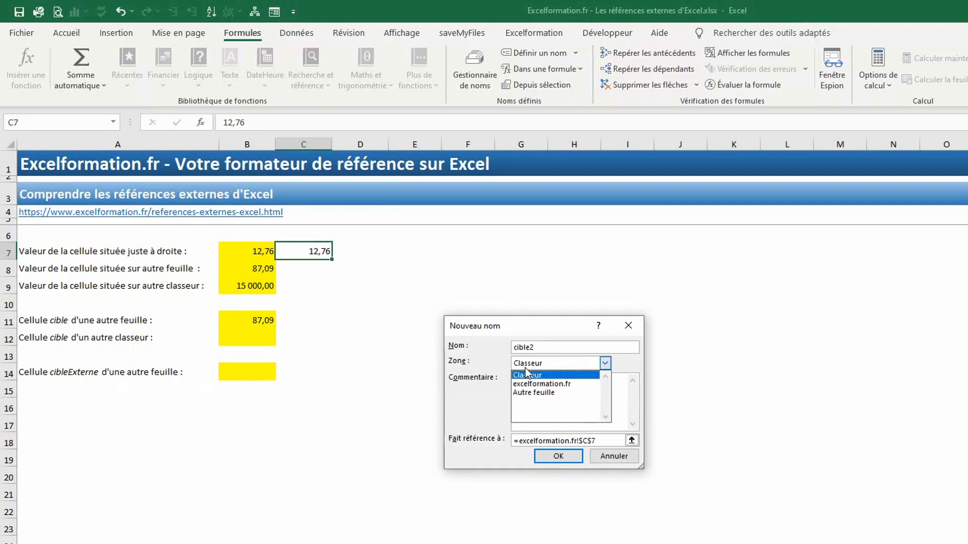
{"action": "left_click", "coordinate": [528, 385]}
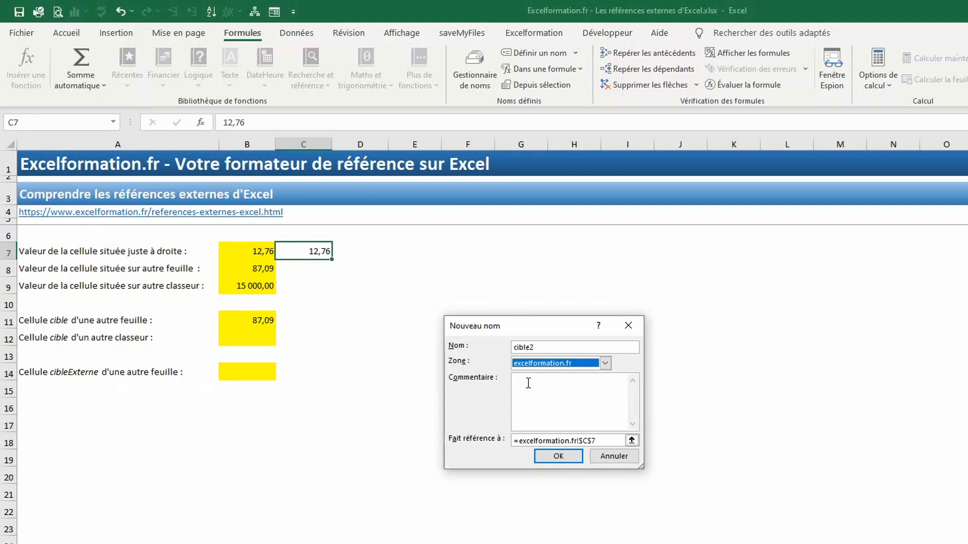
{"action": "left_click", "coordinate": [563, 457]}
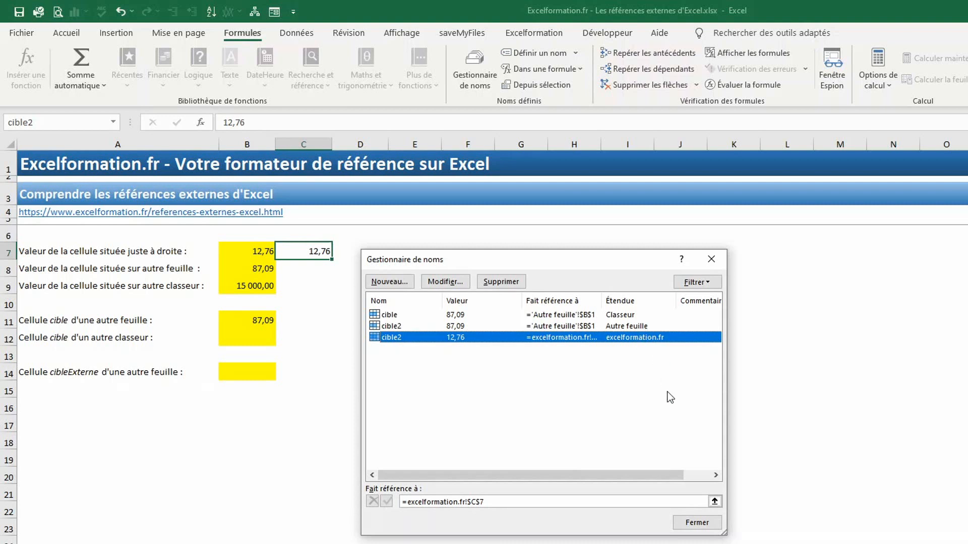
{"action": "left_click", "coordinate": [697, 522]}
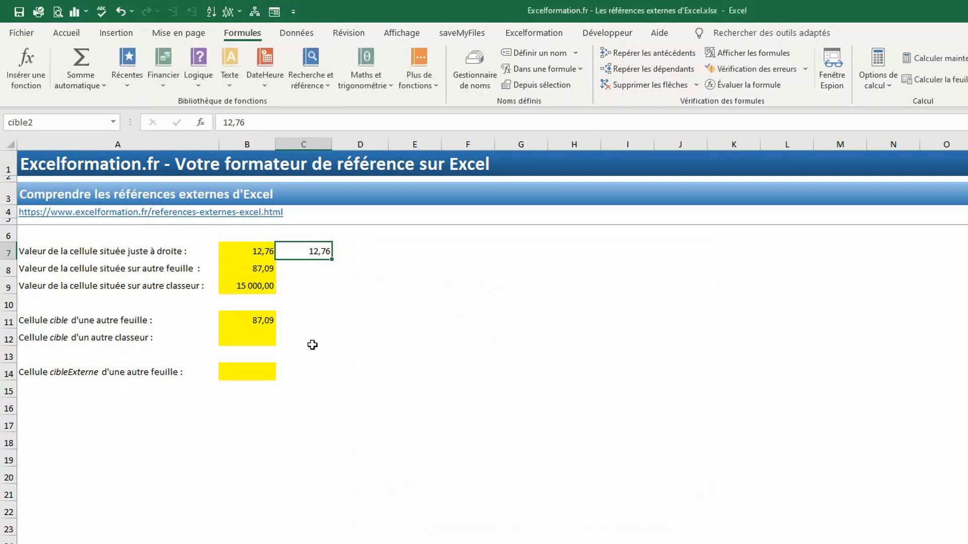
Replace the formula in cell B11 with =cible2.
{"action": "left_click", "coordinate": [239, 320]}
{"action": "type", "text": "=cibl"}
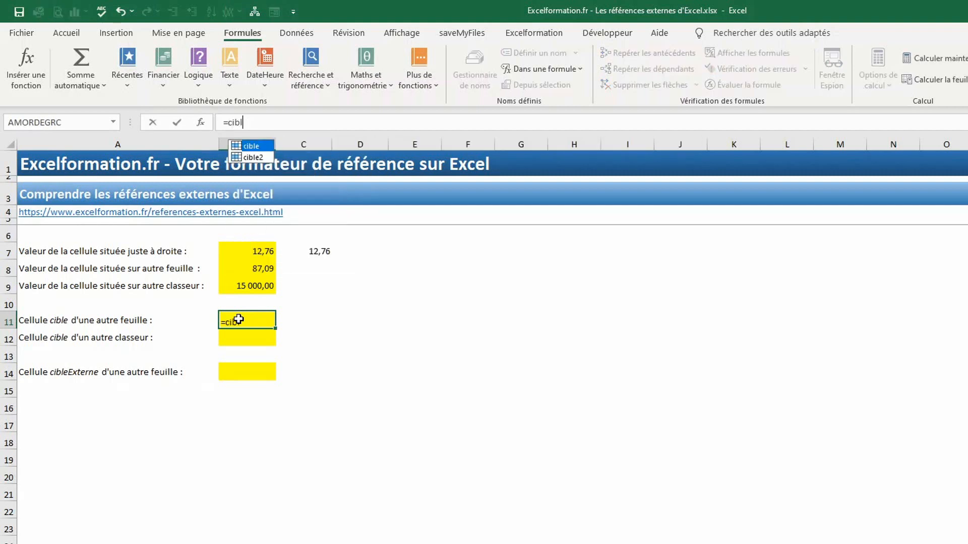
{"action": "type", "text": "e2"}
{"action": "key", "text": "Return"}
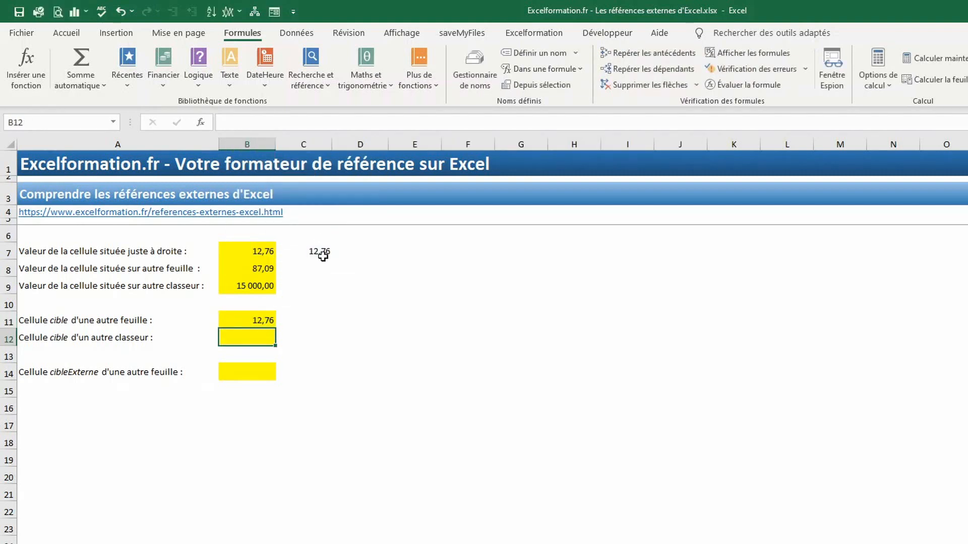
Enter the formula =cible2 in cell B3 of the "Autre feuille" sheet.
{"action": "key", "text": "ctrl+Page_Down"}
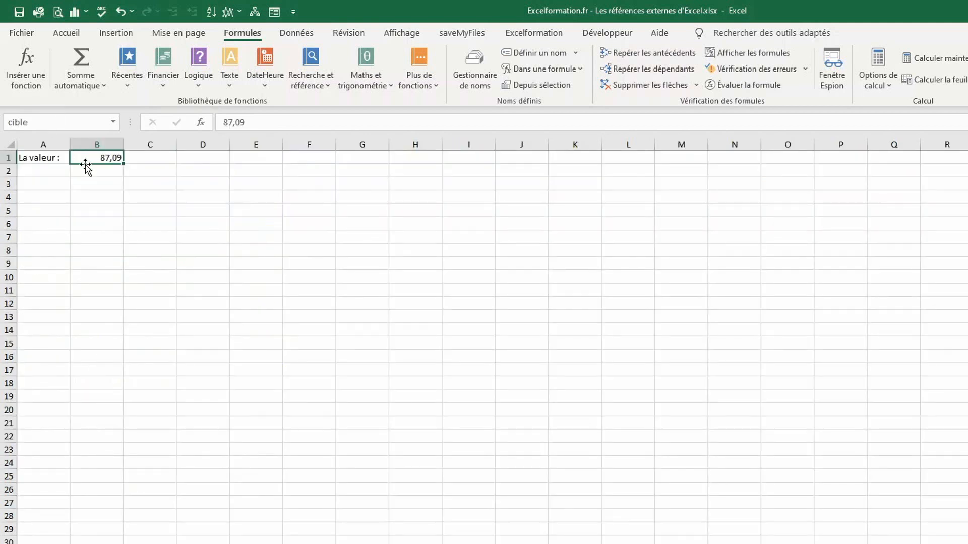
{"action": "left_click", "coordinate": [90, 185]}
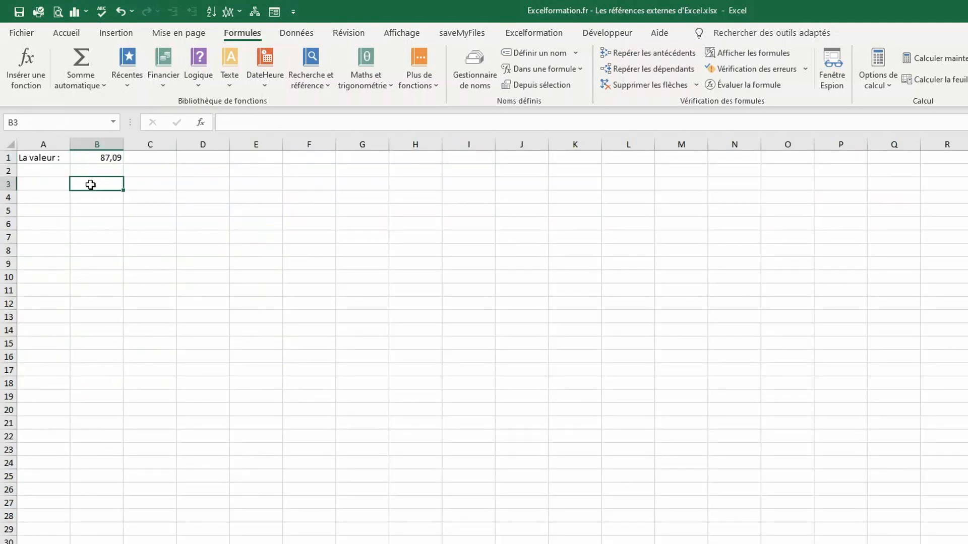
{"action": "type", "text": "=cible"}
{"action": "key", "text": "Down"}
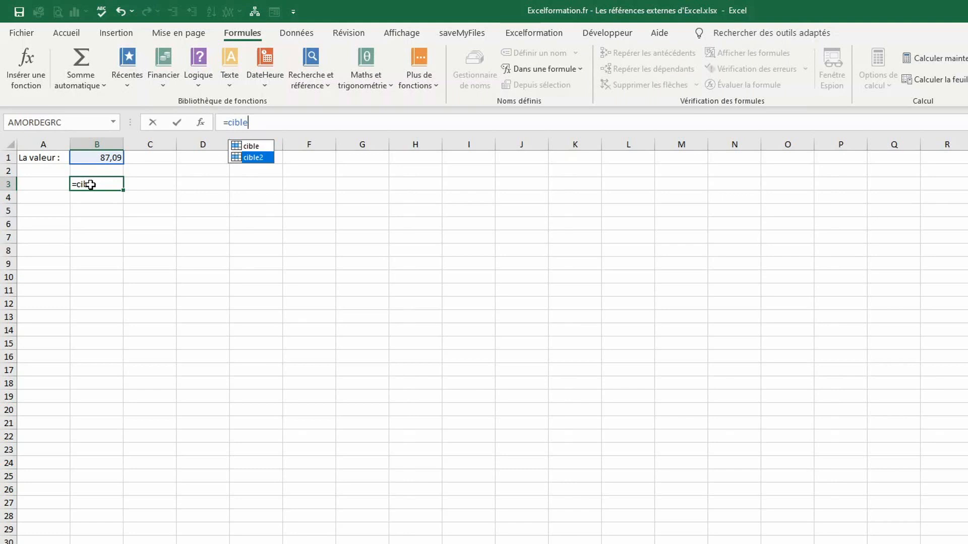
{"action": "key", "text": "Tab"}
{"action": "key", "text": "Return"}
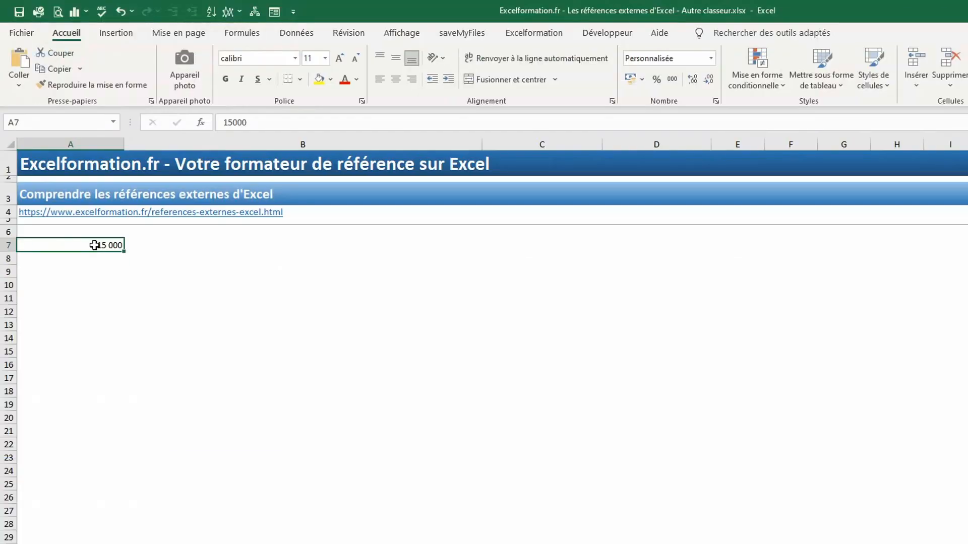
Name cell A7 of the "Autre classeur" workbook cibleExterne.
{"action": "left_click", "coordinate": [44, 124]}
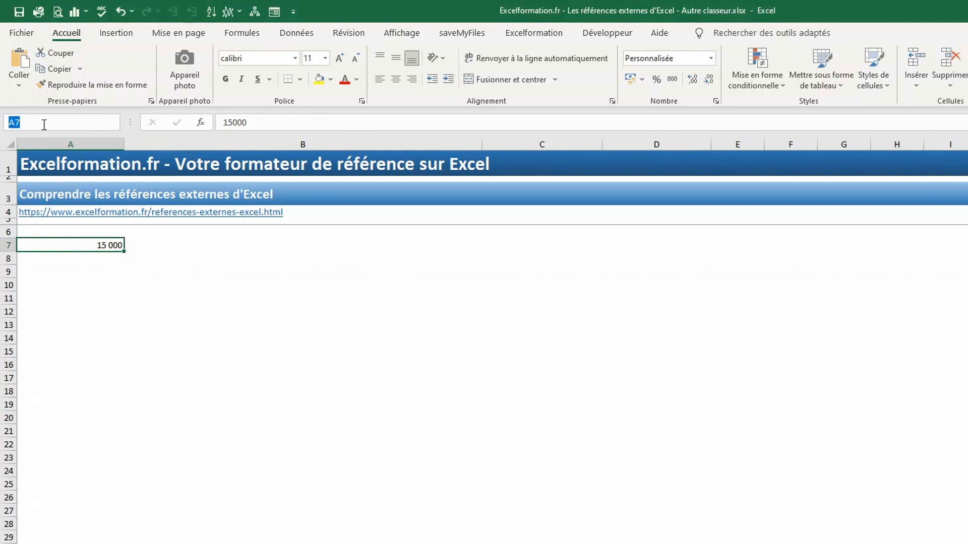
{"action": "type", "text": "cibleExterne"}
{"action": "key", "text": "Return"}
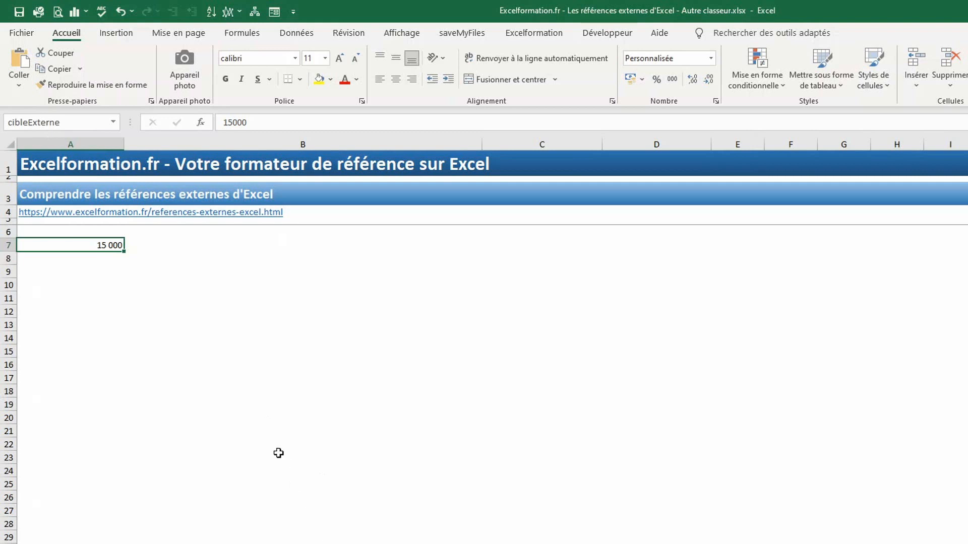
Enter a formula in cell B12 of the main workbook that references the cibleExterne cell of the "Autre classeur" workbook.
{"action": "key", "text": "alt+Tab"}
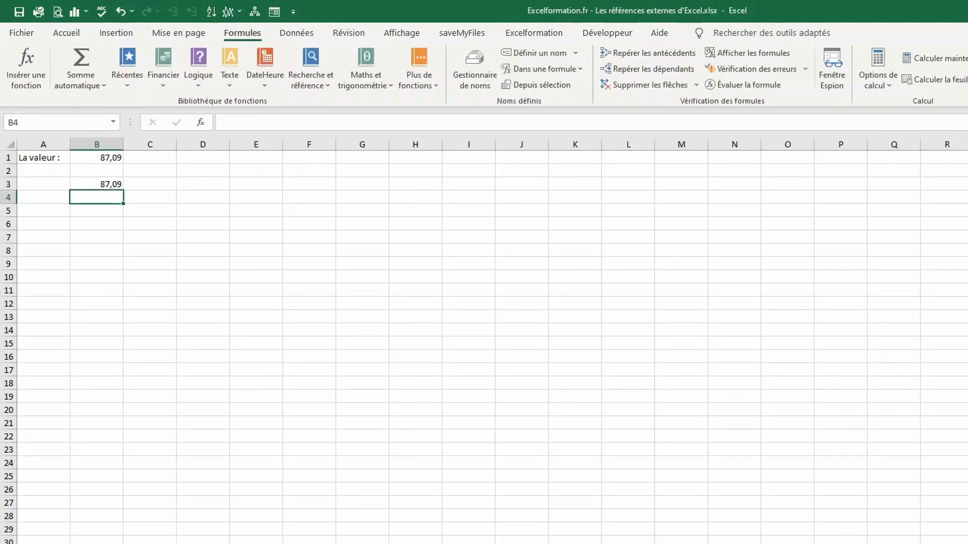
{"action": "key", "text": "ctrl+Page_Up"}
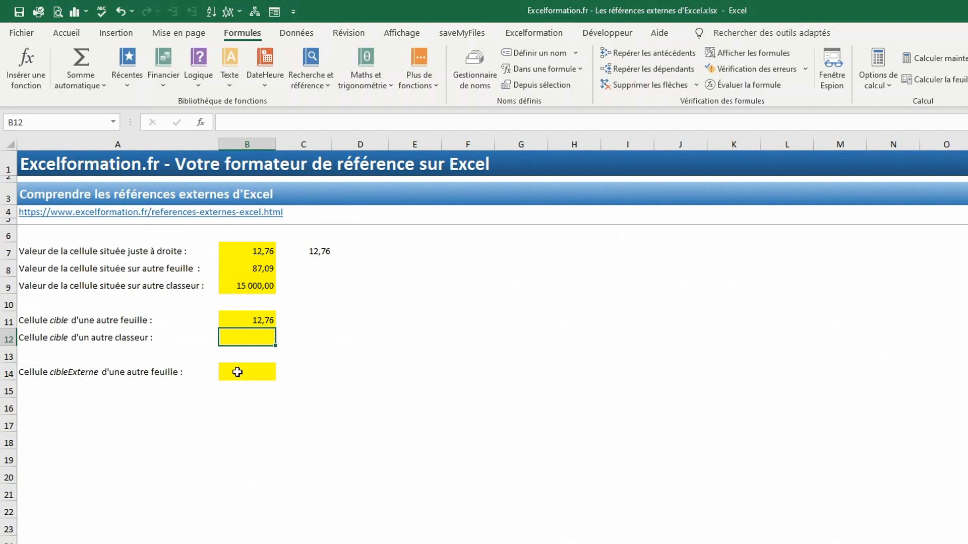
{"action": "type", "text": "="}
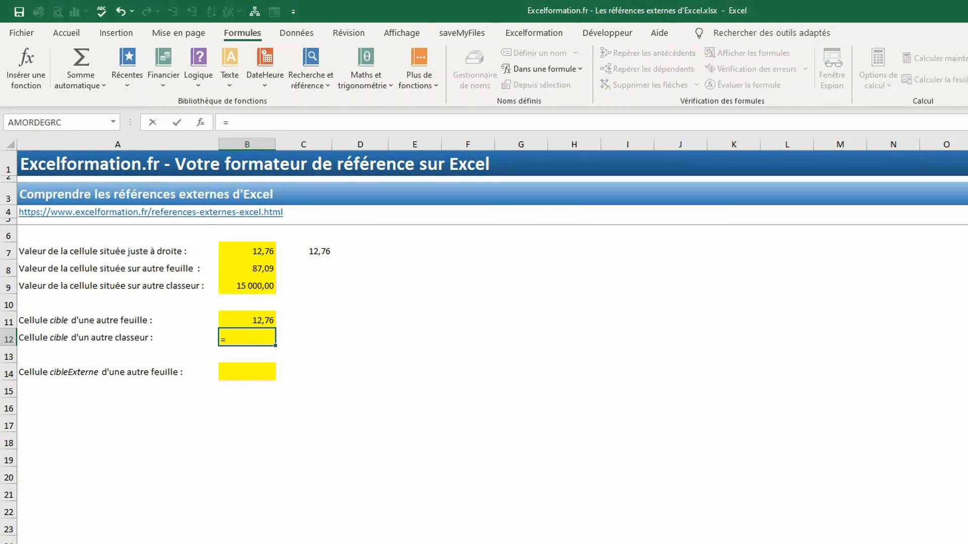
{"action": "key", "text": "alt+Tab"}
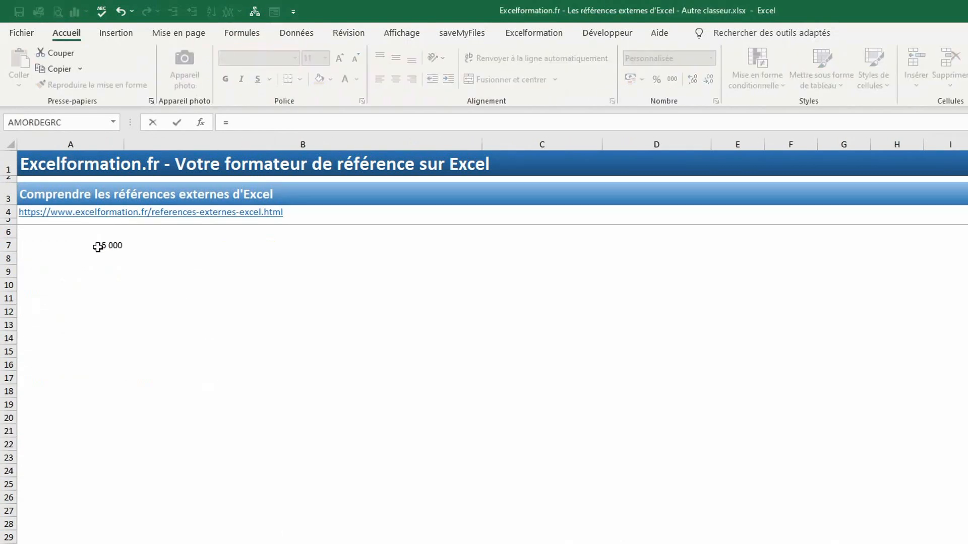
{"action": "left_click", "coordinate": [98, 247]}
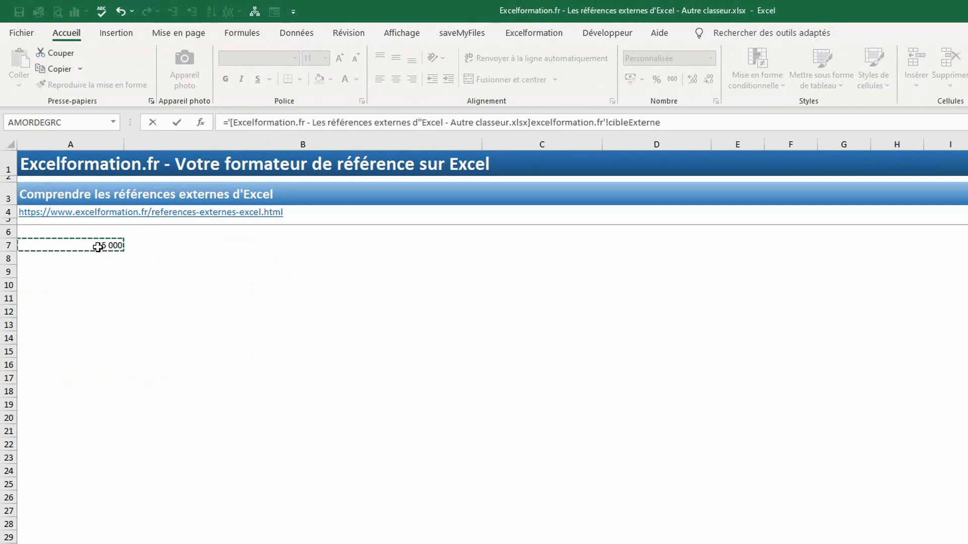
{"action": "key", "text": "Return"}
{"action": "left_click", "coordinate": [248, 340]}
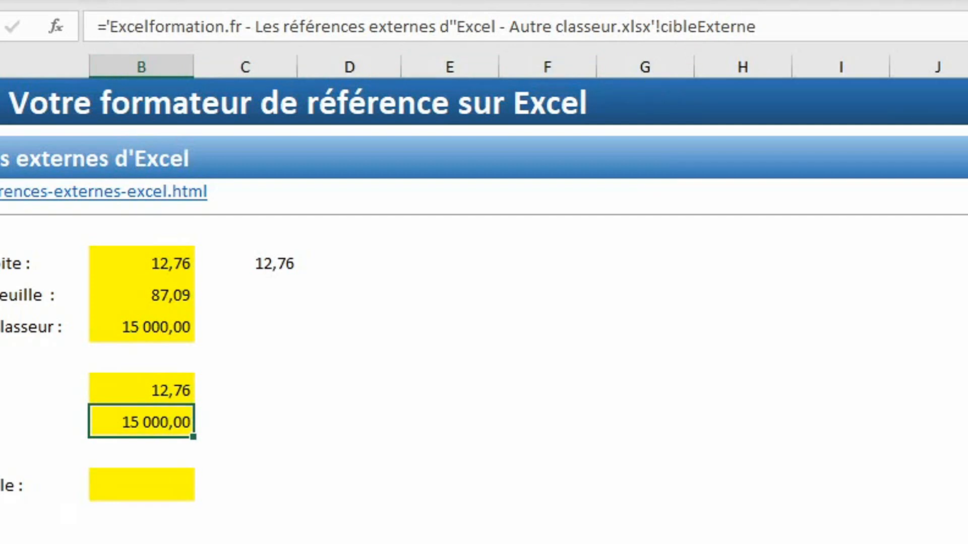
Switch to the "Autre classeur" workbook and close it, leaving the main workbook open.
{"action": "key", "text": "alt+Tab"}
{"action": "key", "text": "ctrl+w"}
{"action": "key", "text": "Return"}
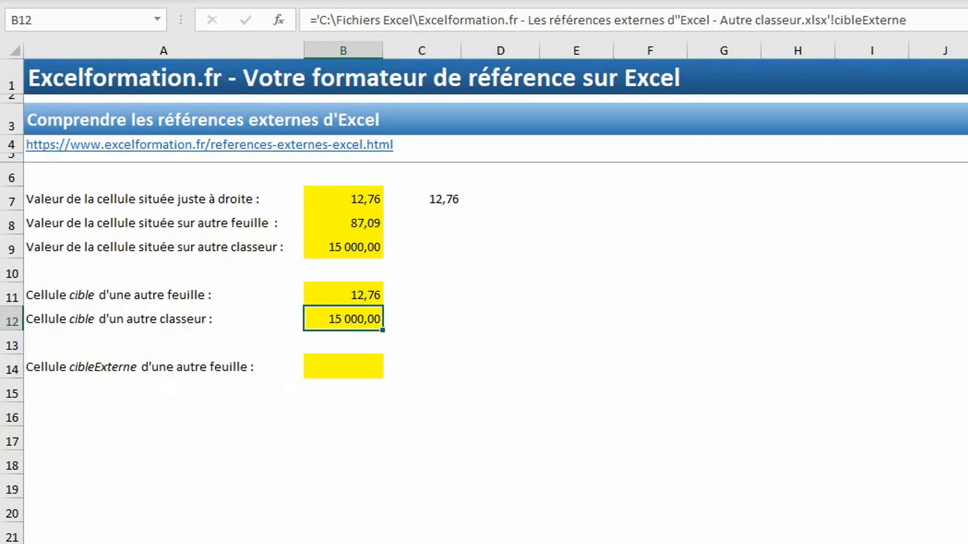
Reopen the source workbook from the reference in B12 and enter 10000 in its cell A9.
{"action": "key", "text": "ctrl+bracketleft"}
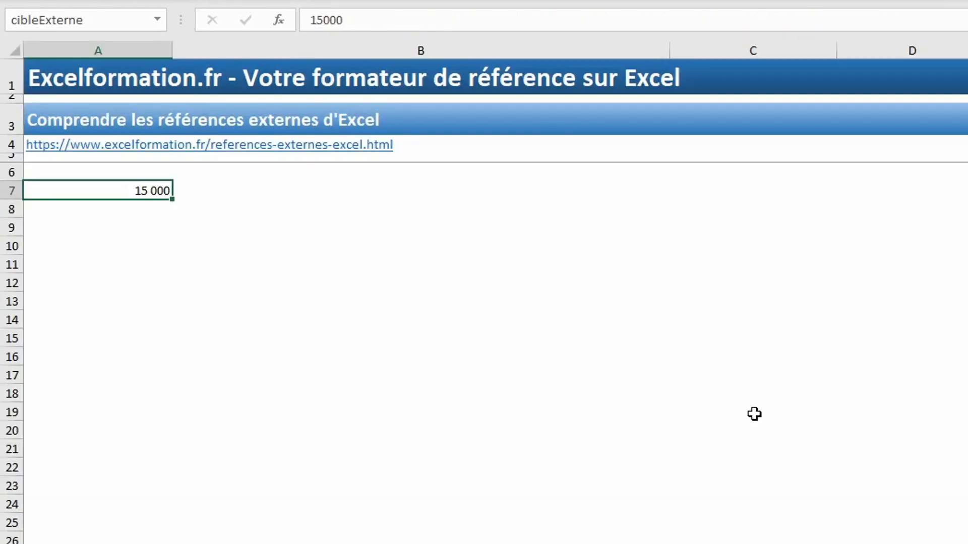
{"action": "left_click", "coordinate": [141, 225]}
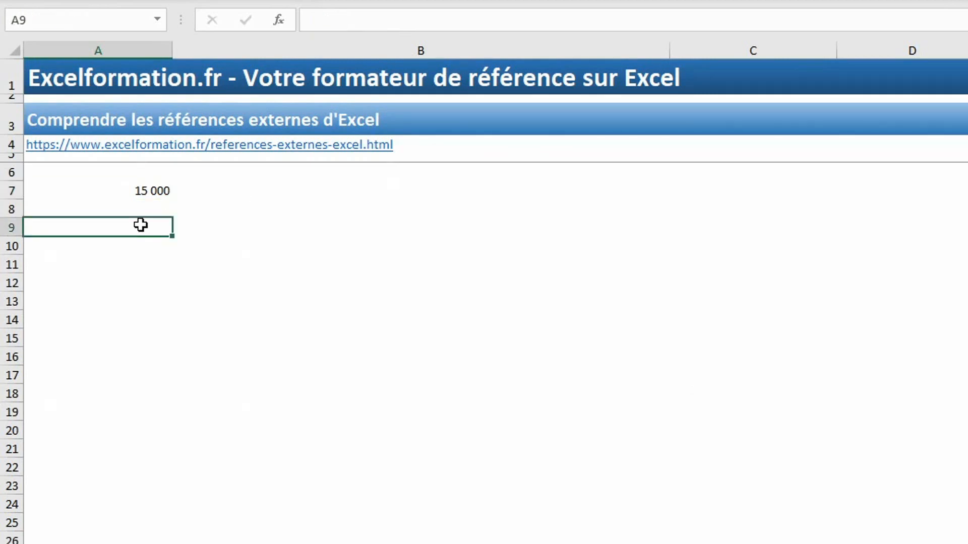
{"action": "type", "text": "10000"}
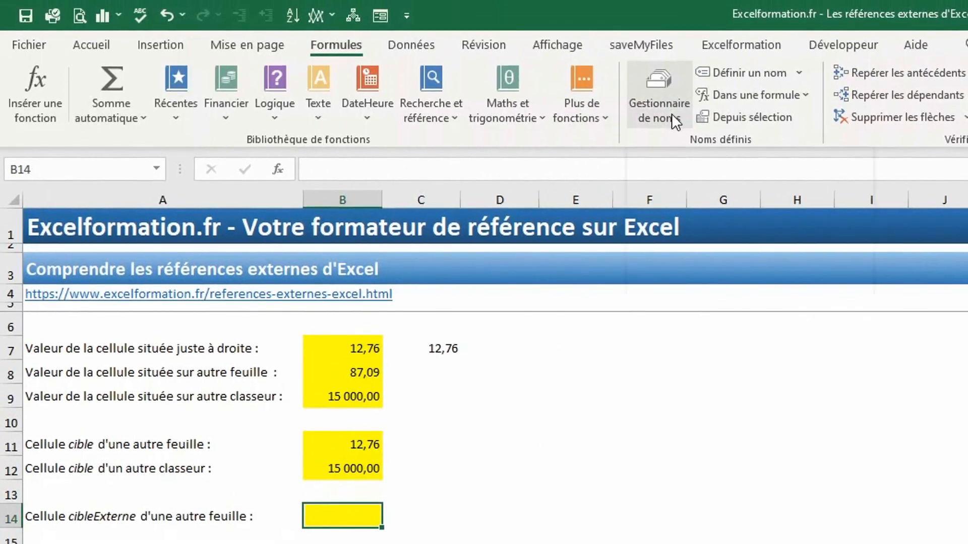
Define a workbook-scoped name cibleExterne2 in the main workbook, referring to cell A9 of the "Autre classeur" workbook.
{"action": "left_click", "coordinate": [671, 114]}
{"action": "left_click", "coordinate": [539, 386]}
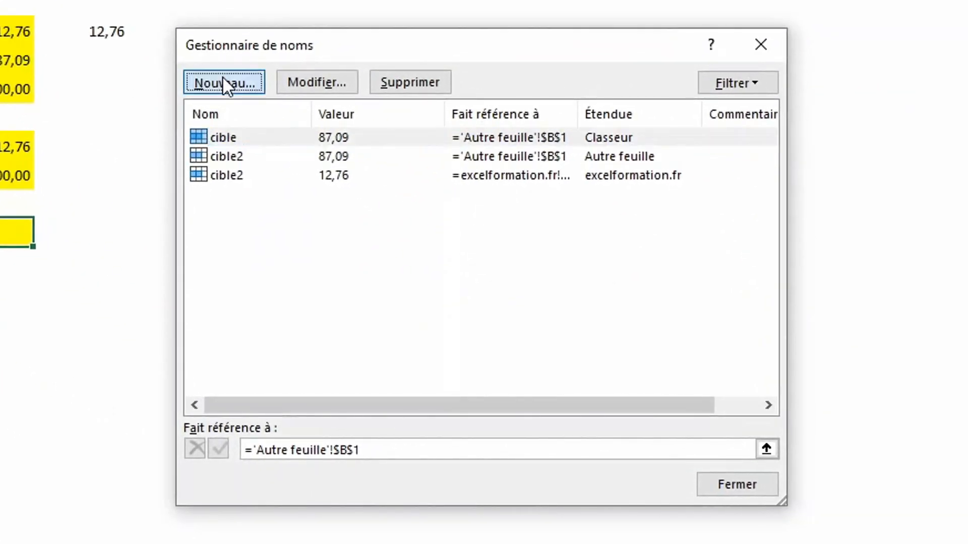
{"action": "left_click", "coordinate": [222, 82]}
{"action": "type", "text": "ci"}
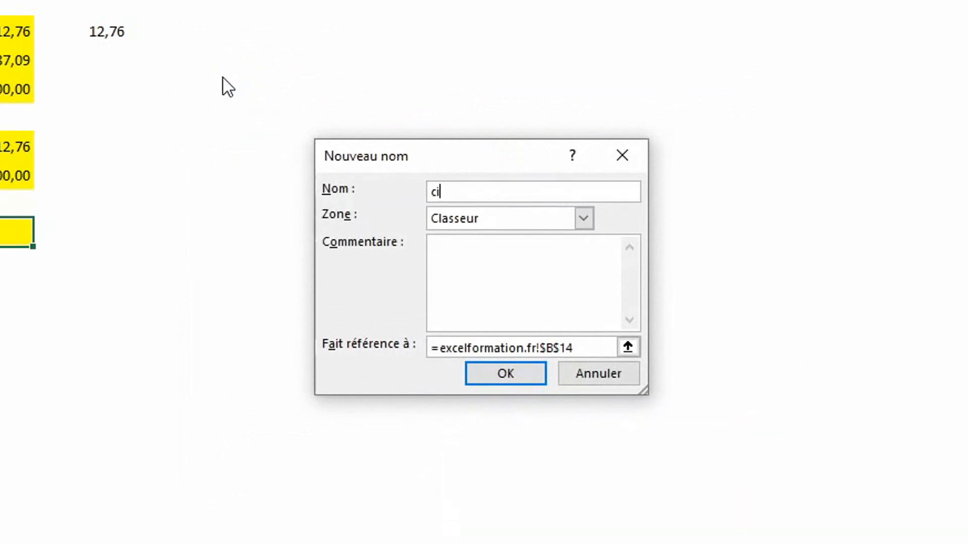
{"action": "type", "text": "bleExterne2"}
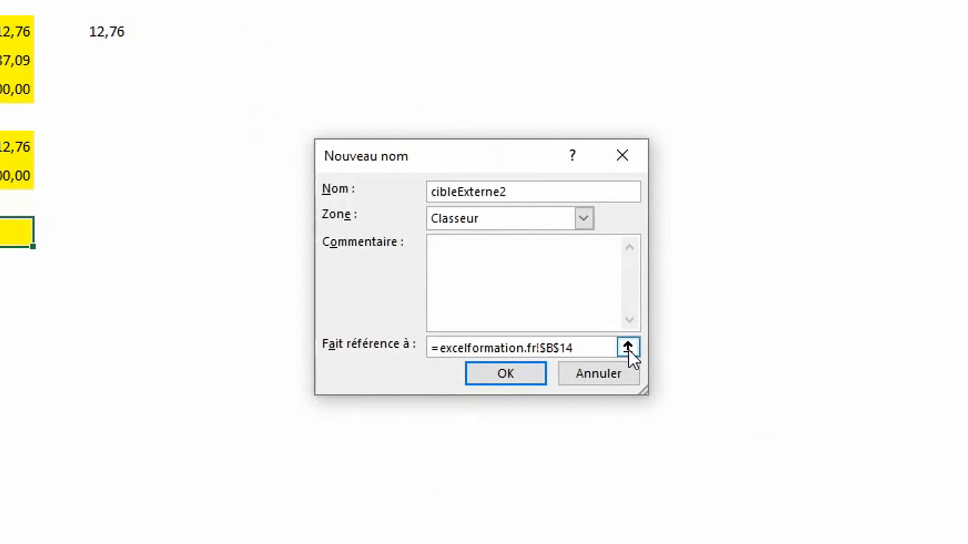
{"action": "left_click", "coordinate": [628, 349]}
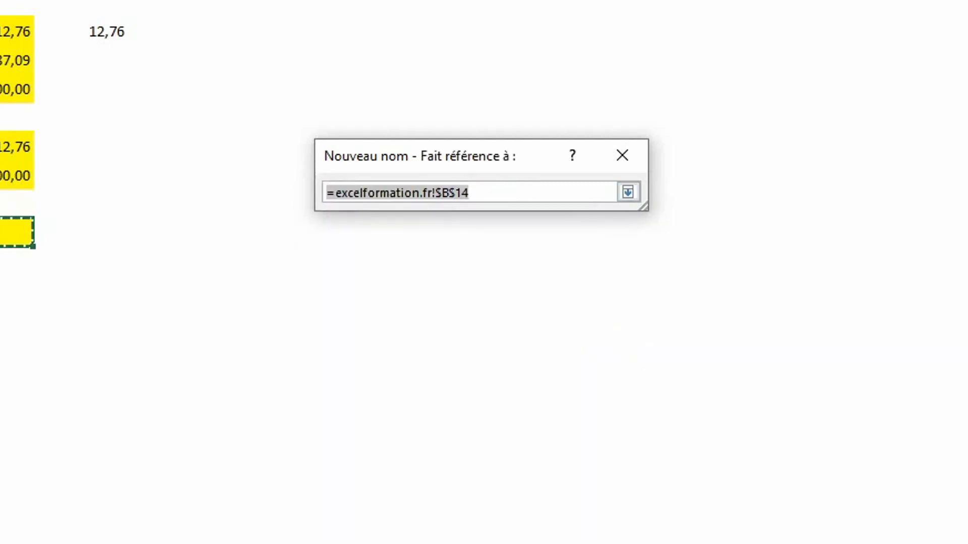
{"action": "key", "text": "alt+Tab"}
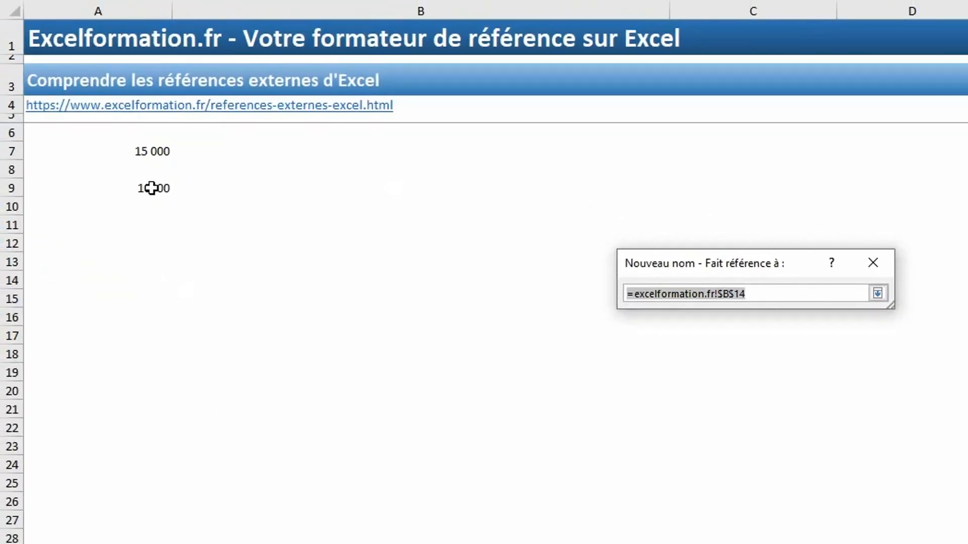
{"action": "left_click", "coordinate": [151, 188]}
{"action": "key", "text": "Return"}
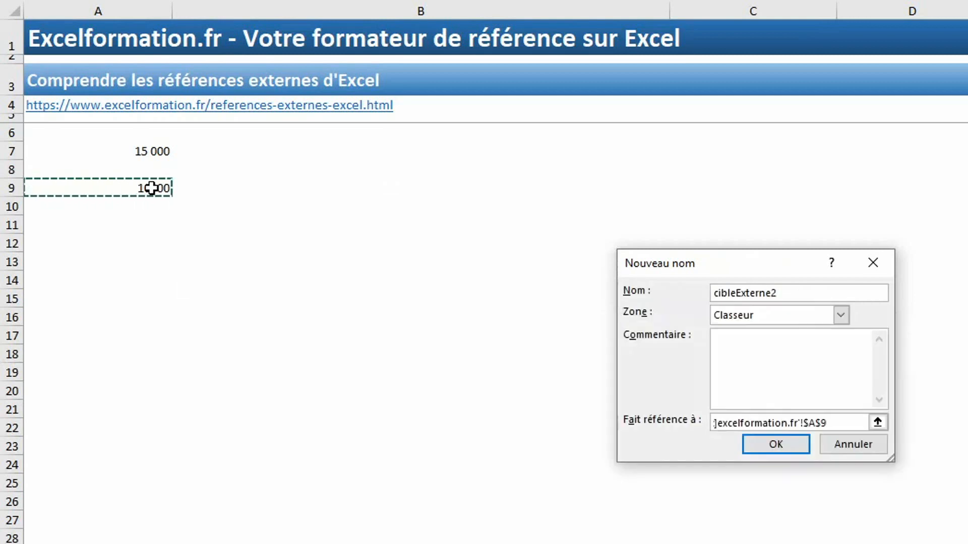
{"action": "key", "text": "Return"}
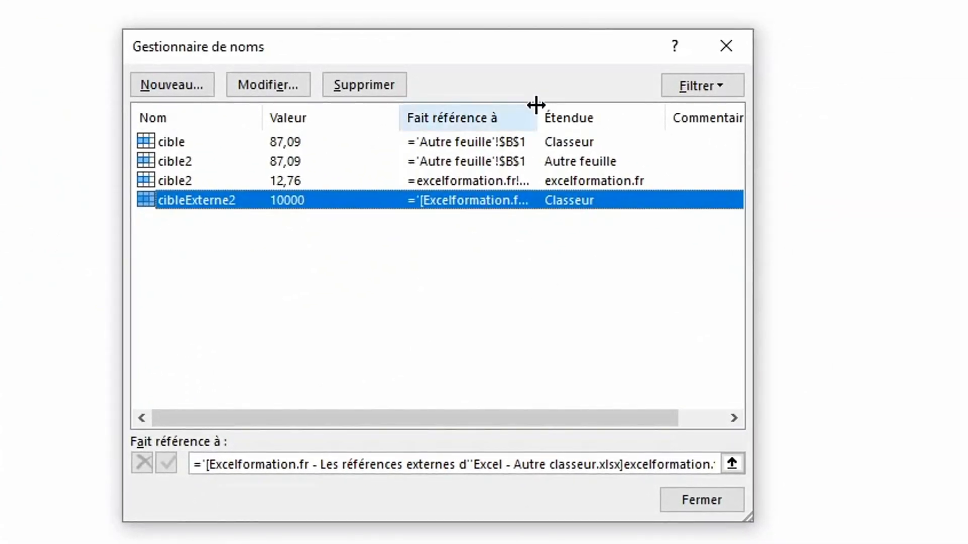
Enlarge the Name Manager and its reference column to read the full reference of cibleExterne2, and close it.
{"action": "left_click_drag", "start_coordinate": [537, 105], "coordinate": [709, 100]}
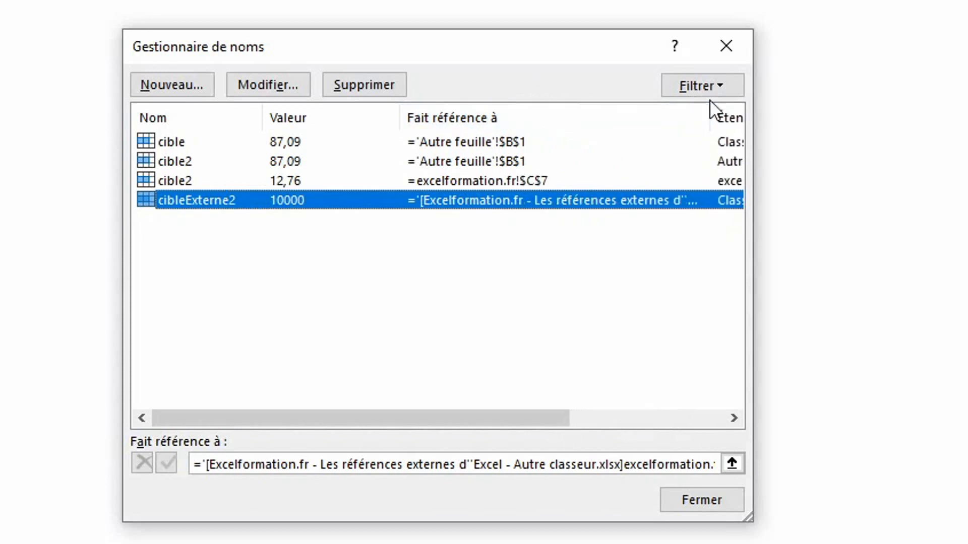
{"action": "left_click_drag", "start_coordinate": [754, 456], "coordinate": [967, 457]}
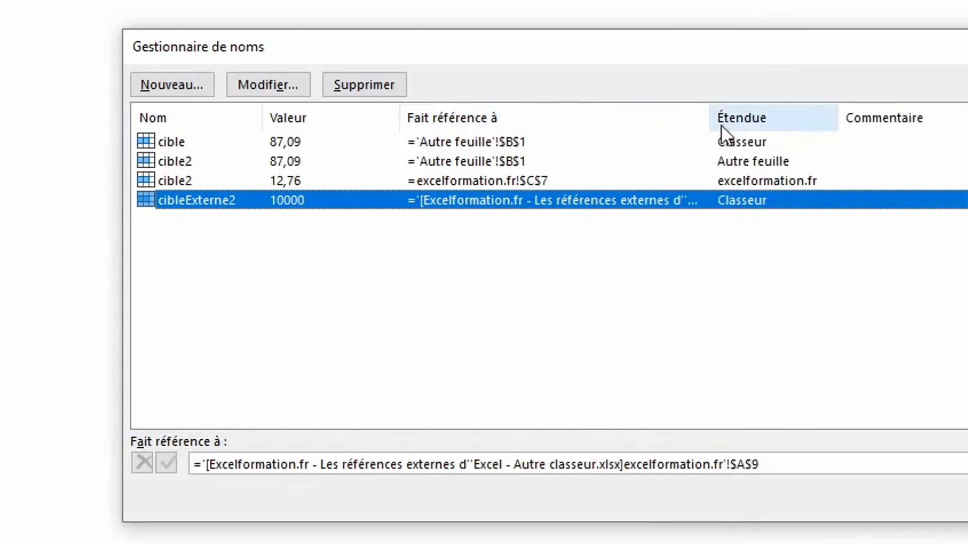
{"action": "left_click_drag", "start_coordinate": [710, 117], "coordinate": [967, 103]}
{"action": "left_click_drag", "start_coordinate": [812, 116], "coordinate": [827, 120]}
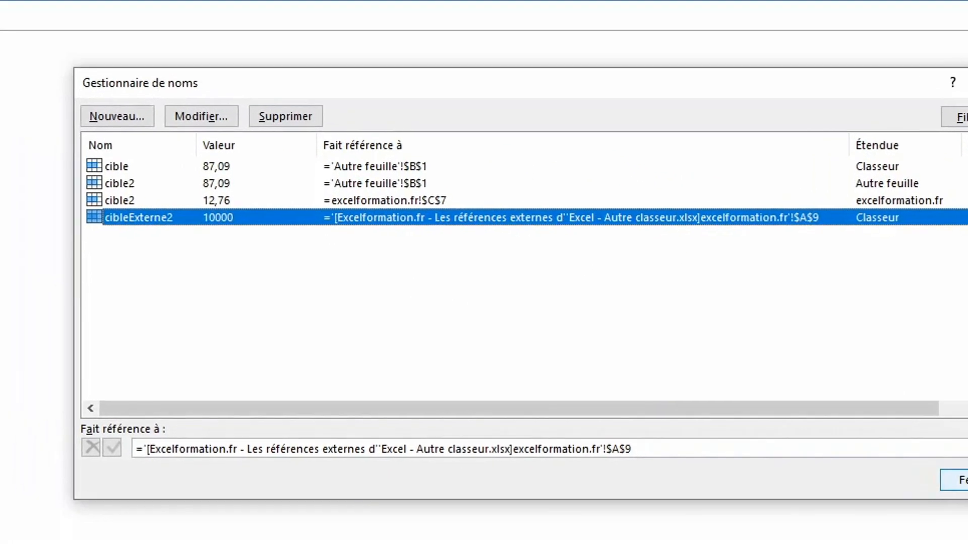
{"action": "left_click", "coordinate": [912, 460]}
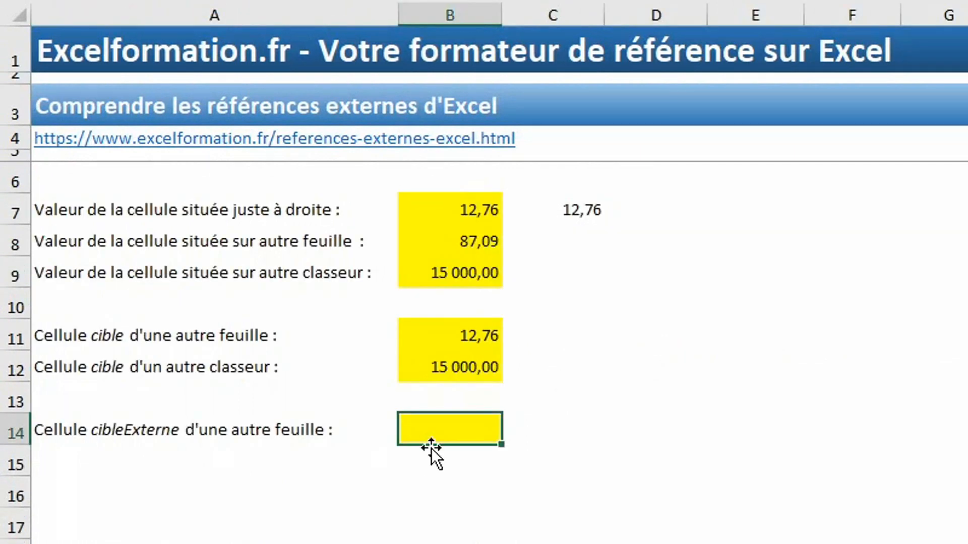
Enter the formula =cibleExterne2 in cell B14.
{"action": "type", "text": "=c"}
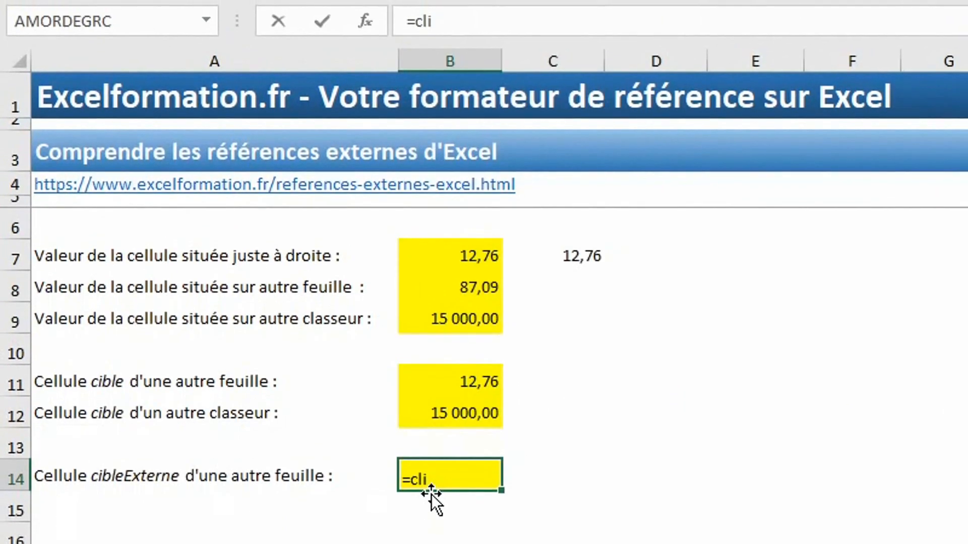
{"action": "type", "text": "ib"}
{"action": "key", "text": "Down"}
{"action": "key", "text": "Down"}
{"action": "key", "text": "Tab"}
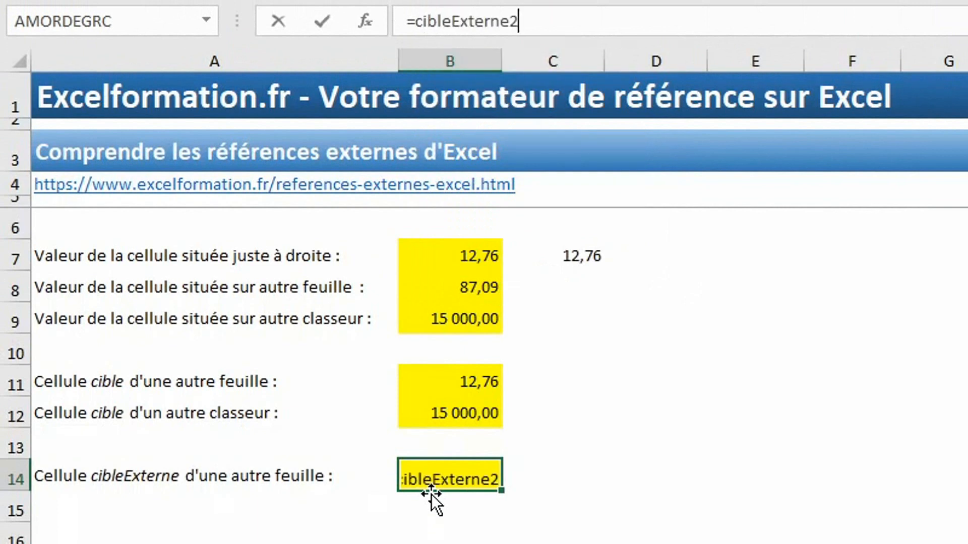
{"action": "key", "text": "Return"}
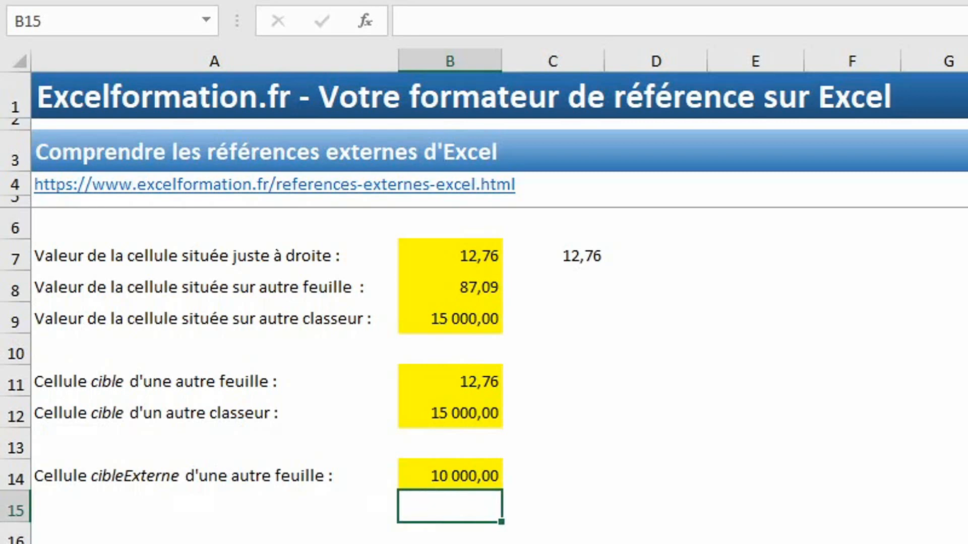
Close the "Autre classeur" workbook and accept the update of external links on reopening the main workbook.
{"action": "key", "text": "alt+Tab"}
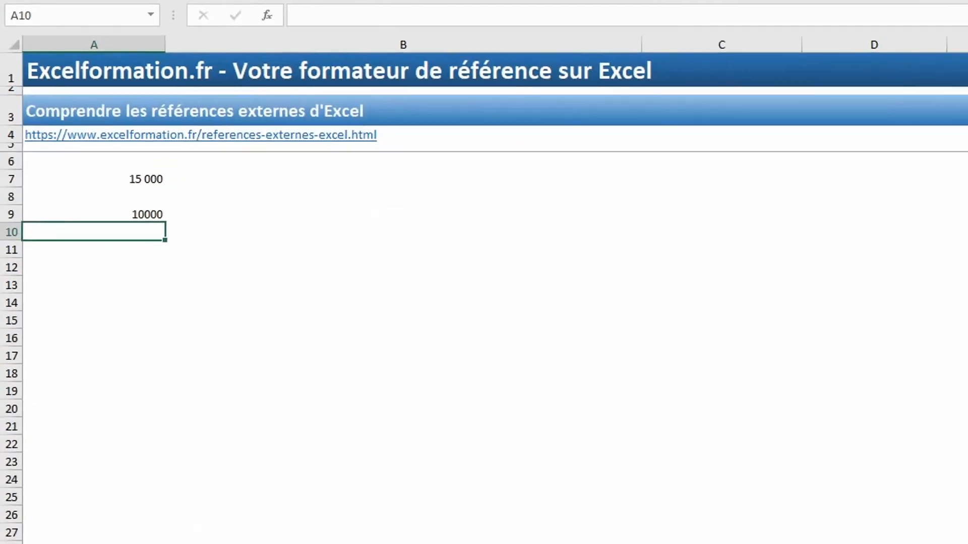
{"action": "key", "text": "alt+F4"}
{"action": "key", "text": "Return"}
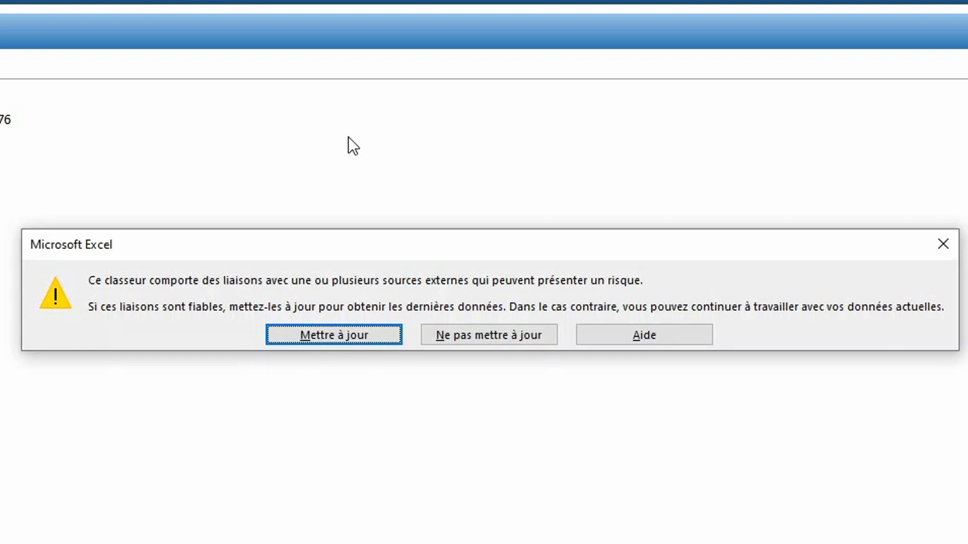
{"action": "left_click", "coordinate": [337, 337]}
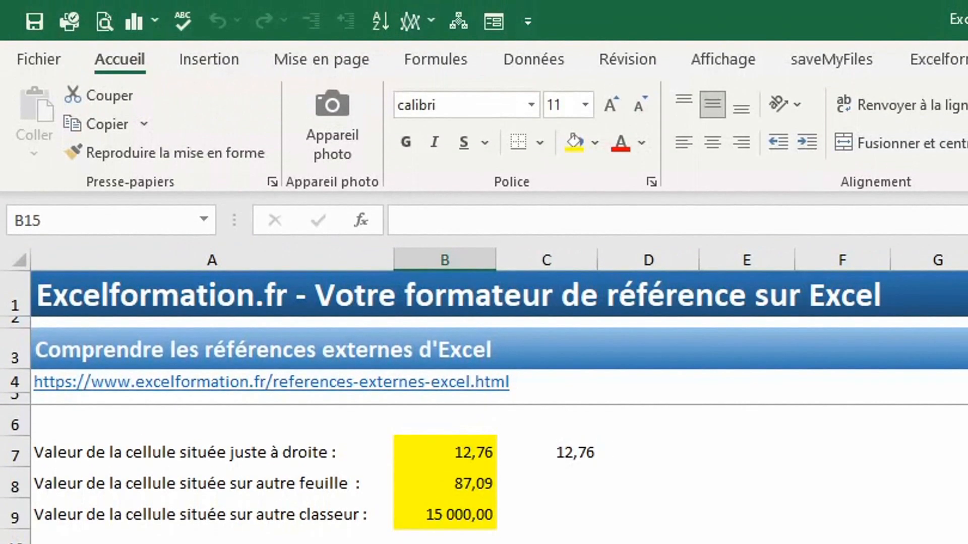
Update the values of the link to the "Autre classeur" workbook in the link editing dialog and close it.
{"action": "left_click", "coordinate": [524, 55]}
{"action": "left_click", "coordinate": [721, 153]}
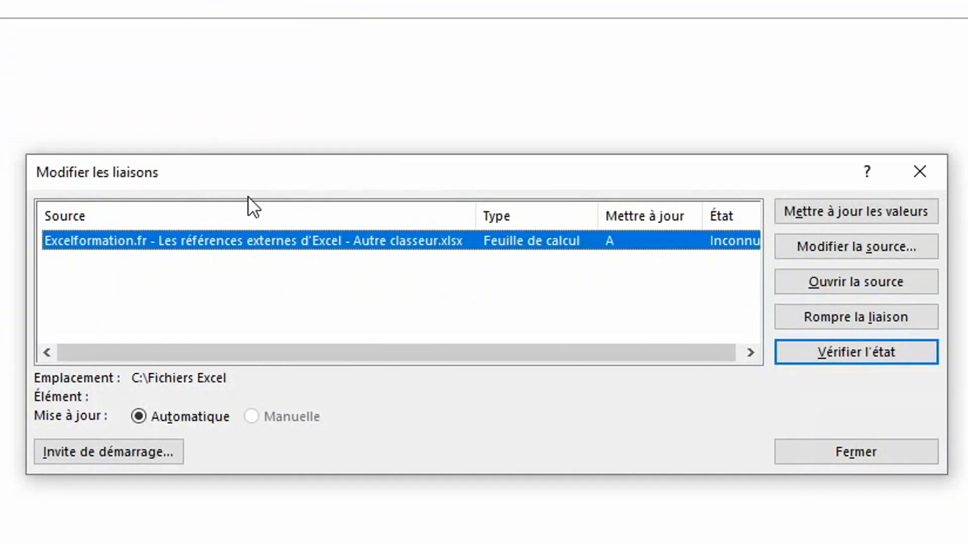
{"action": "left_click", "coordinate": [846, 216]}
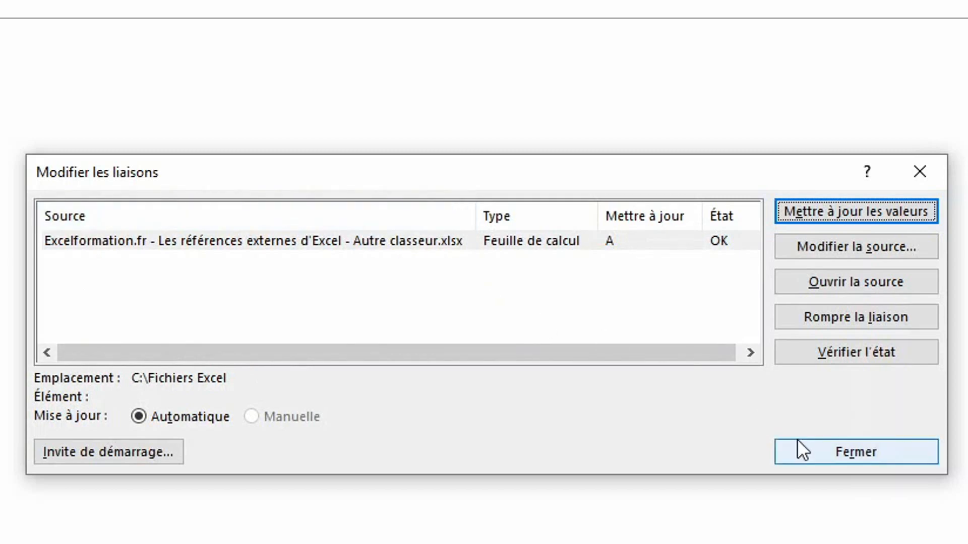
{"action": "left_click", "coordinate": [804, 452]}
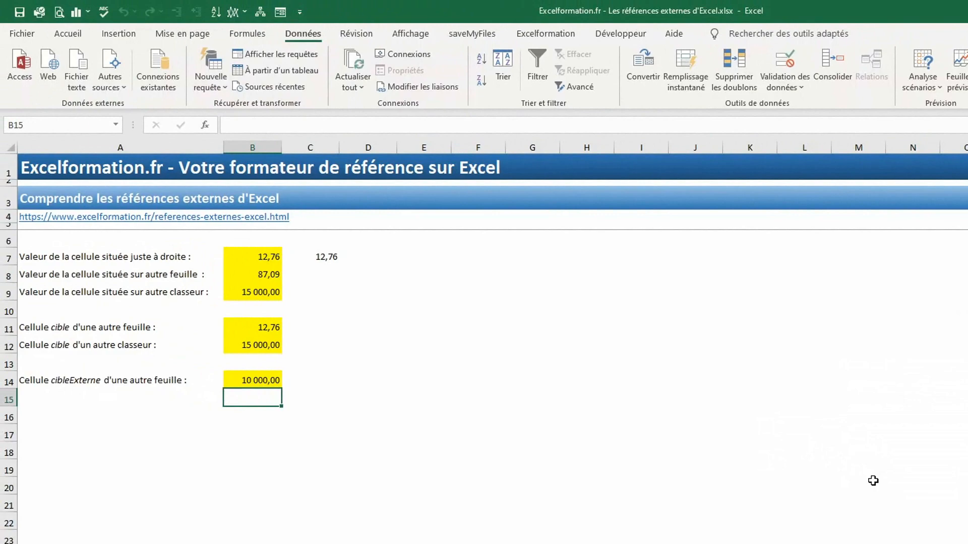
Find all cells containing "autre classeur.xlsx" and enlarge the search dialog to read the full list of matches.
{"action": "key", "text": "ctrl+f"}
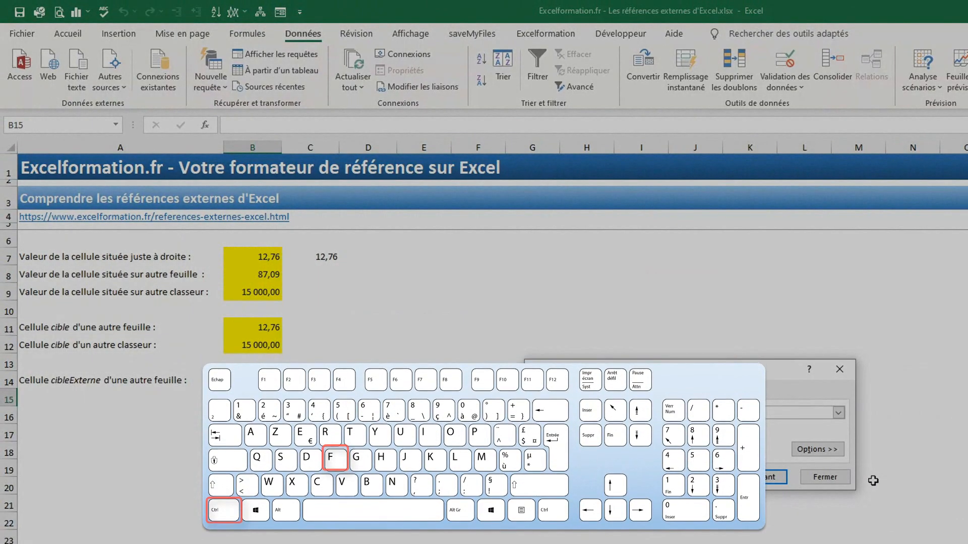
{"action": "type", "text": "autre "}
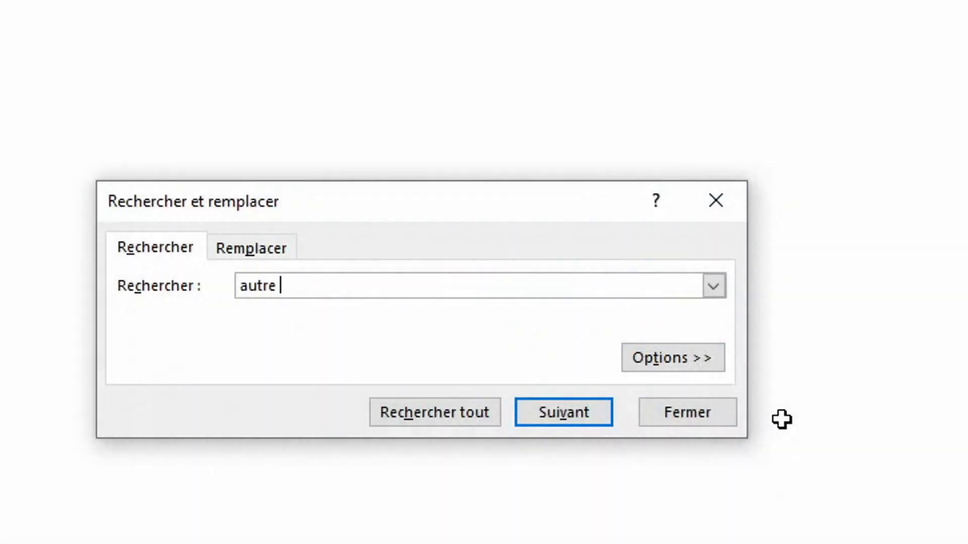
{"action": "type", "text": "classeur.xls"}
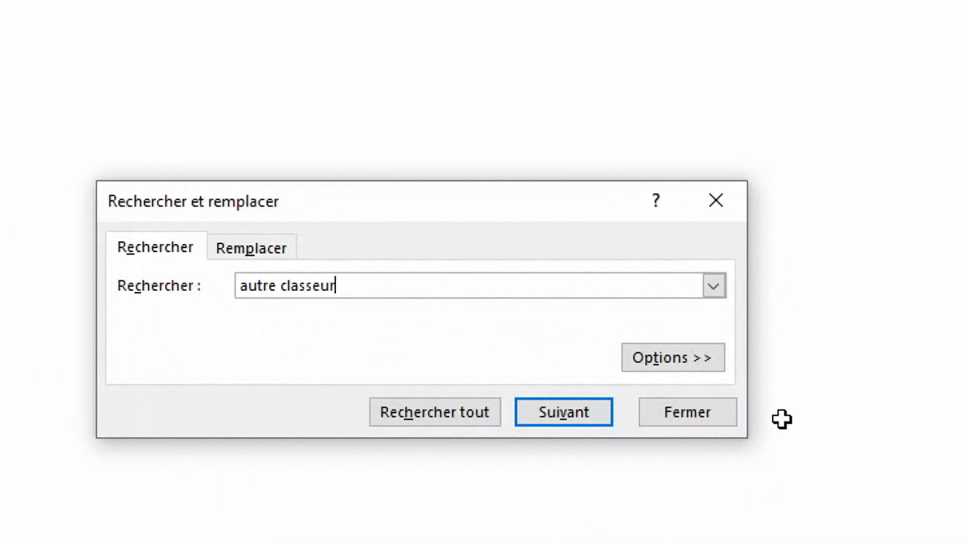
{"action": "type", "text": "x"}
{"action": "left_click", "coordinate": [411, 414]}
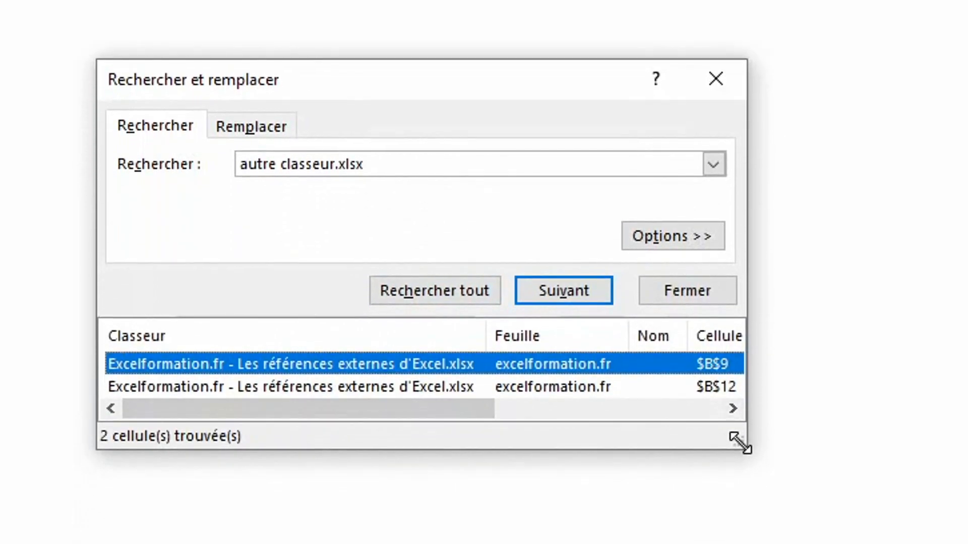
{"action": "left_click_drag", "start_coordinate": [739, 443], "coordinate": [967, 543]}
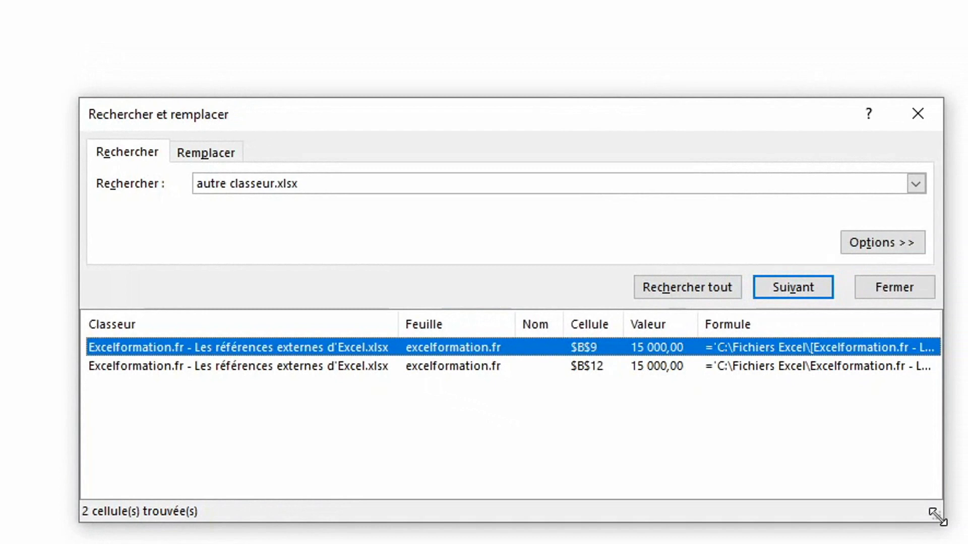
Shorten the search text to ".xls", find all matching cells and close the search dialog.
{"action": "left_click", "coordinate": [326, 190]}
{"action": "key", "text": "BackSpace"}
{"action": "key", "text": "Left"}
{"action": "key", "text": "Left"}
{"action": "key", "text": "Left"}
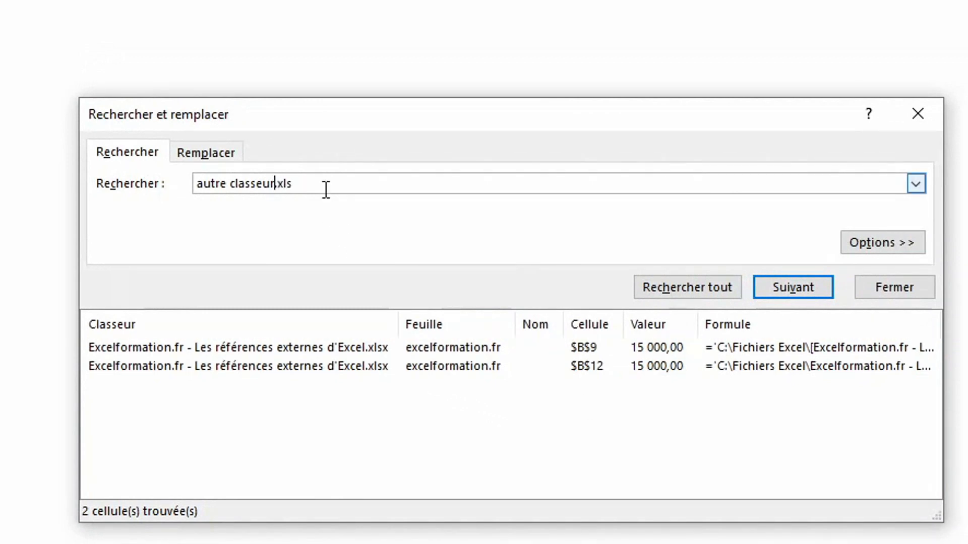
{"action": "key", "text": "BackSpace"}
{"action": "key", "text": "BackSpace"}
{"action": "key", "text": "BackSpace"}
{"action": "key", "text": "BackSpace"}
{"action": "key", "text": "BackSpace"}
{"action": "key", "text": "BackSpace"}
{"action": "key", "text": "BackSpace"}
{"action": "key", "text": "BackSpace"}
{"action": "key", "text": "BackSpace"}
{"action": "key", "text": "BackSpace"}
{"action": "key", "text": "BackSpace"}
{"action": "key", "text": "BackSpace"}
{"action": "key", "text": "BackSpace"}
{"action": "key", "text": "BackSpace"}
{"action": "key", "text": "BackSpace"}
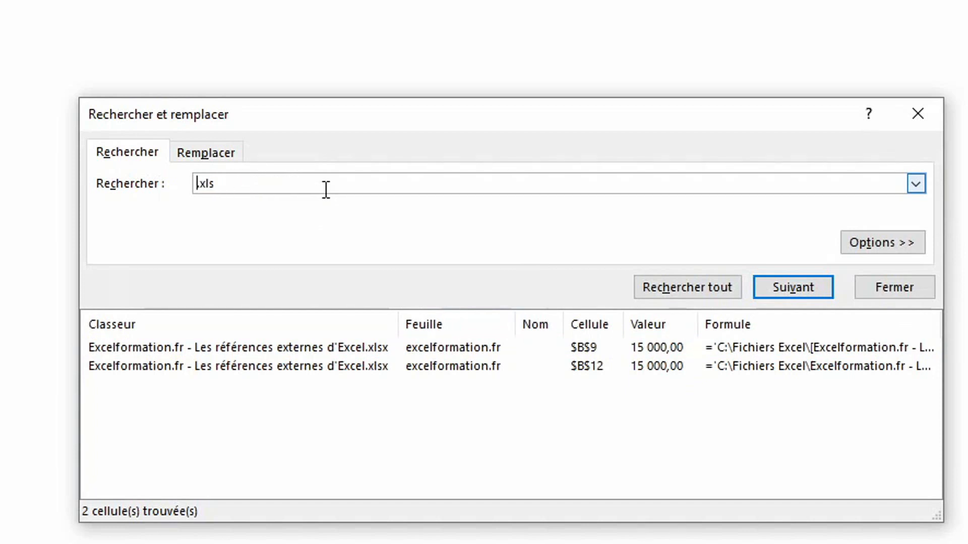
{"action": "type", "text": "."}
{"action": "left_click", "coordinate": [715, 288]}
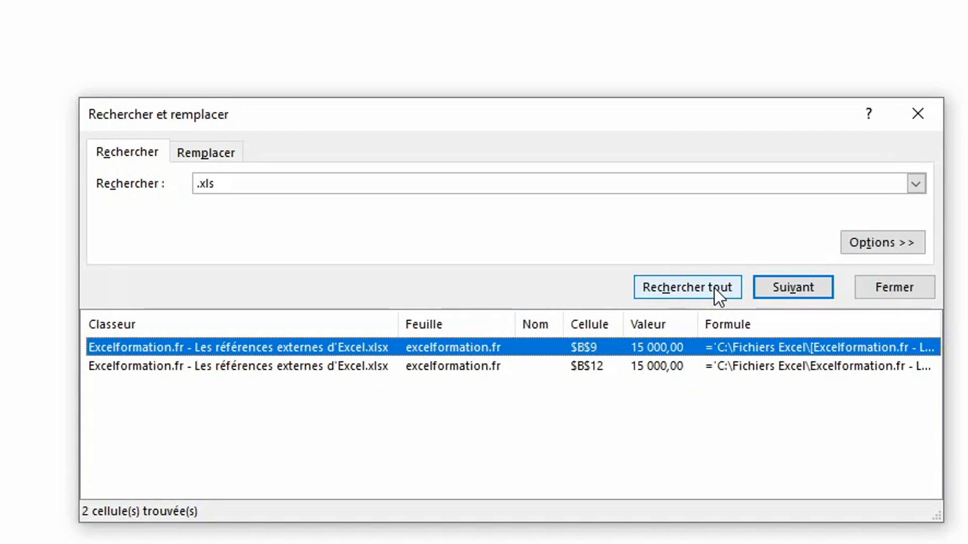
{"action": "left_click", "coordinate": [915, 117]}
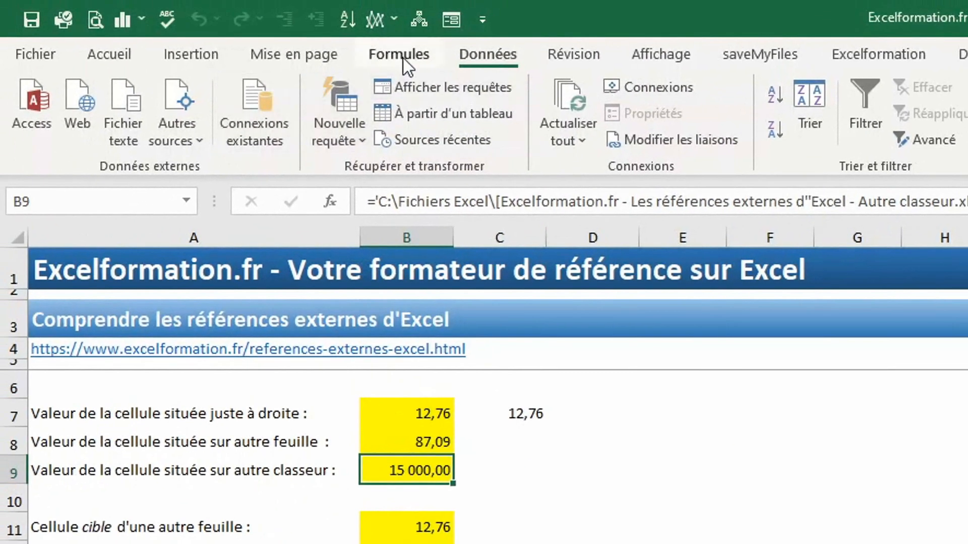
Open the name manager, enlarge it and its reference column, and select cibleExterne2 to read its full external reference.
{"action": "left_click", "coordinate": [403, 59]}
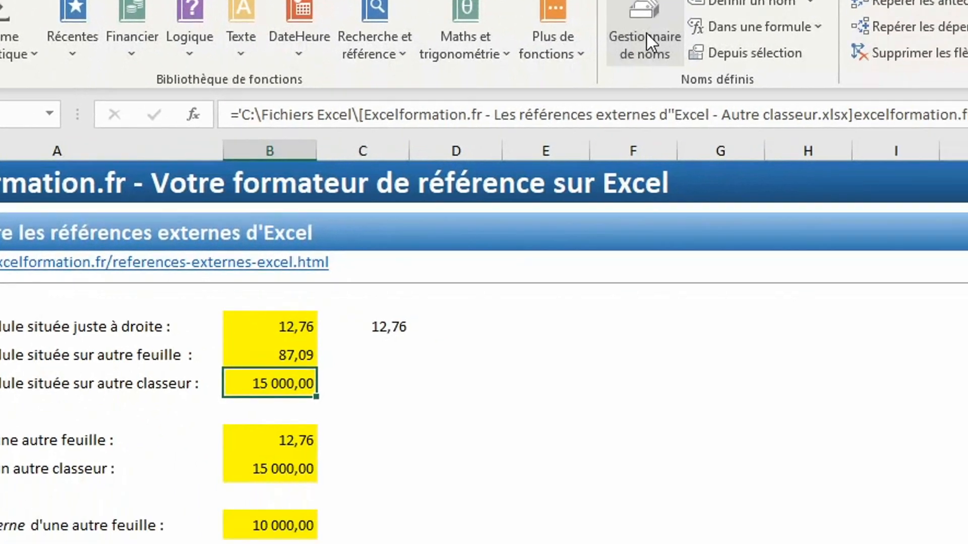
{"action": "left_click", "coordinate": [792, 112]}
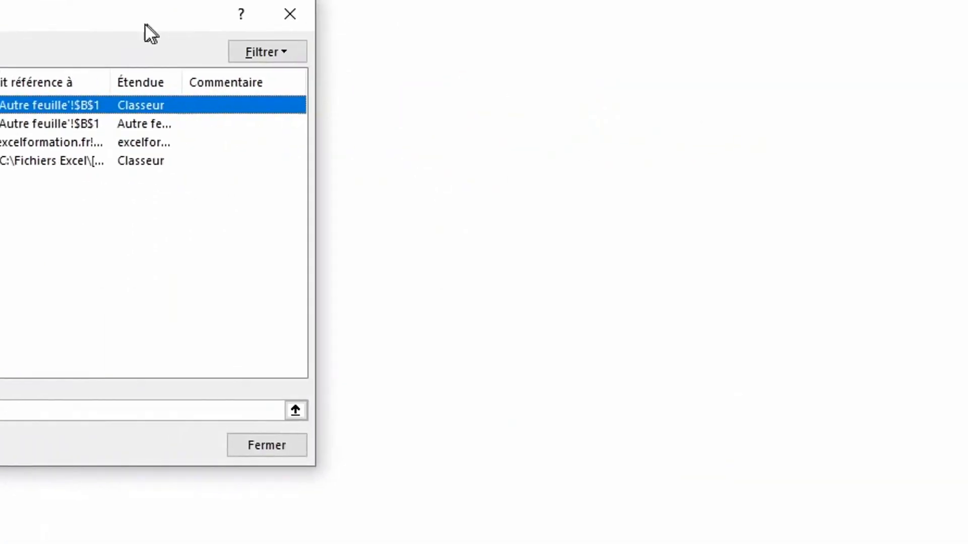
{"action": "left_click_drag", "start_coordinate": [442, 397], "coordinate": [914, 484]}
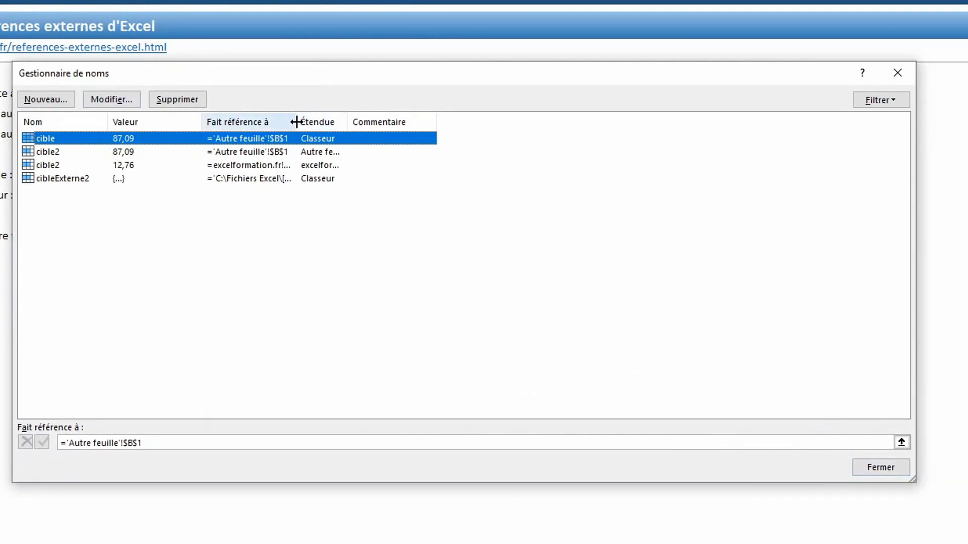
{"action": "left_click_drag", "start_coordinate": [296, 122], "coordinate": [534, 118]}
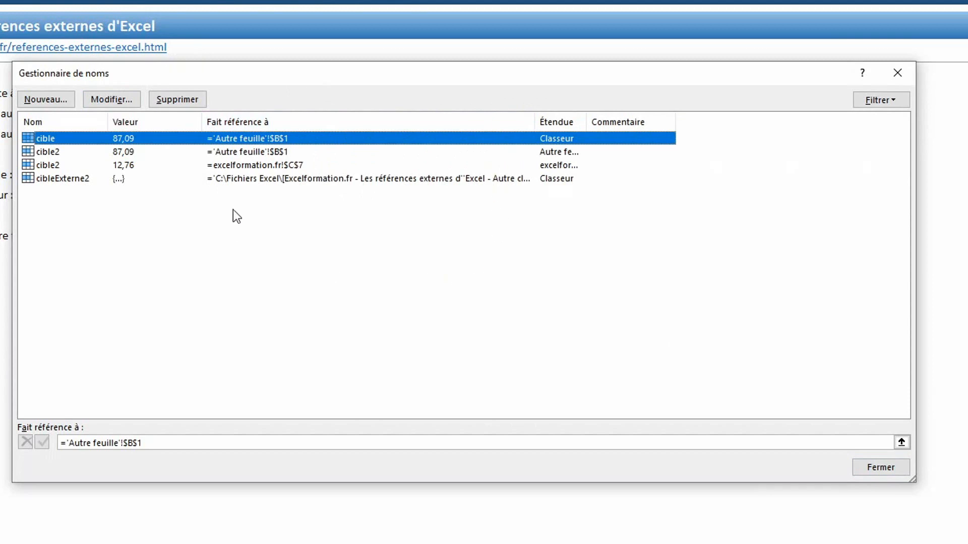
{"action": "left_click", "coordinate": [273, 179]}
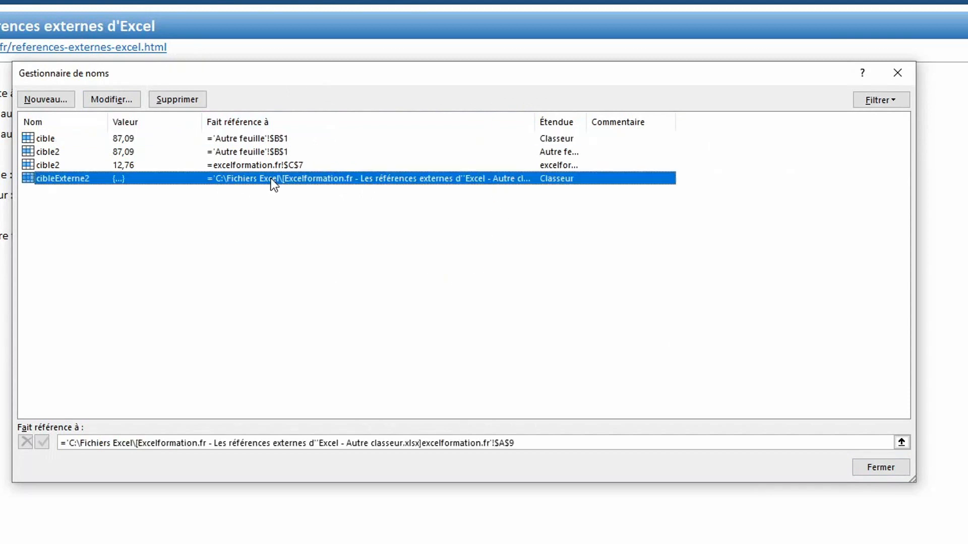